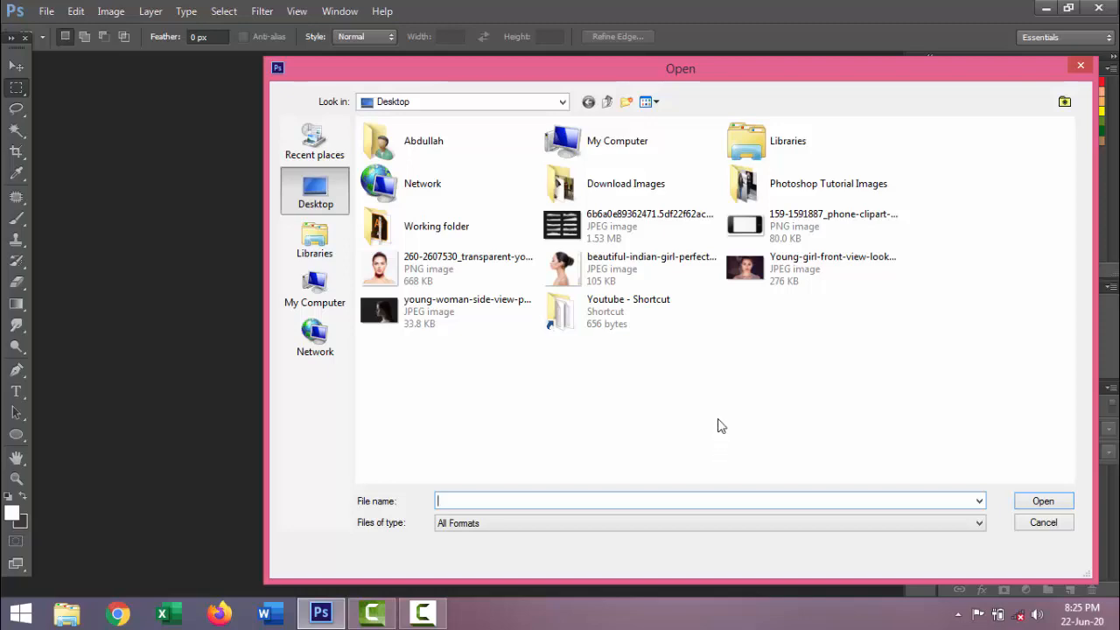
Open the Young-girl-front-view-look JPEG and duplicate its Background layer twice
{"action": "left_click", "coordinate": [770, 273]}
{"action": "left_click", "coordinate": [1061, 503]}
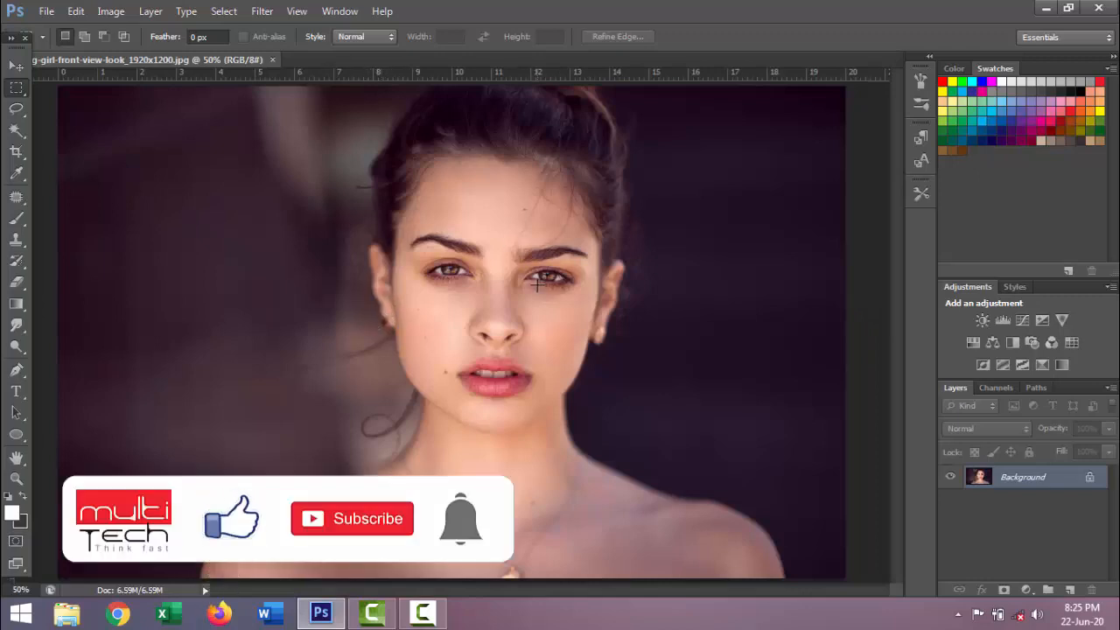
{"action": "left_click_drag", "start_coordinate": [1052, 484], "coordinate": [1069, 589]}
{"action": "left_click_drag", "start_coordinate": [1061, 482], "coordinate": [1069, 589]}
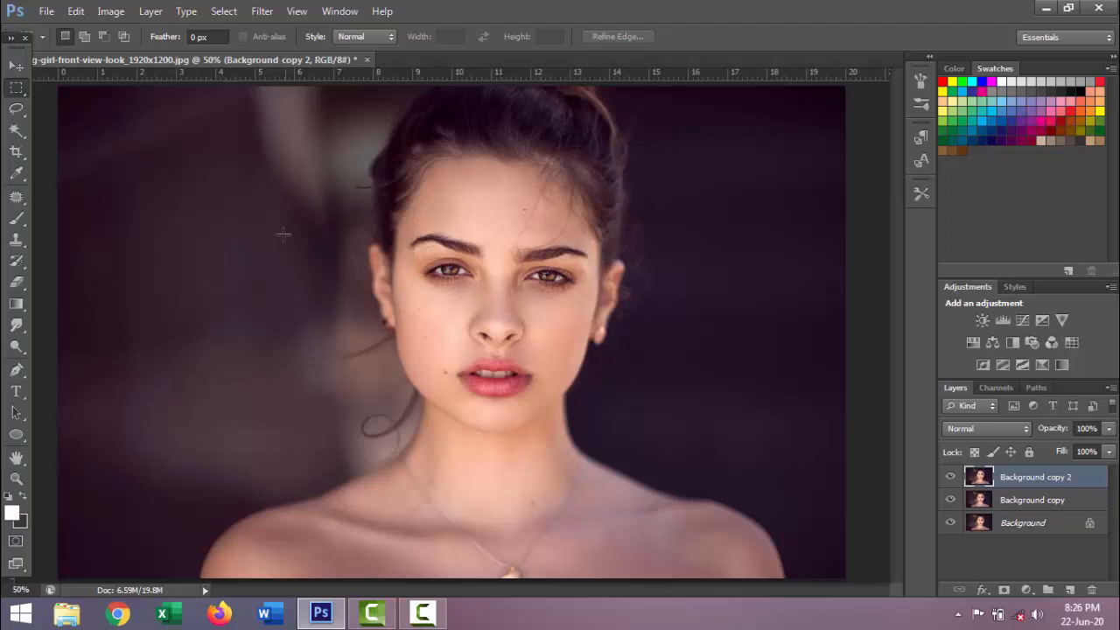
Open the torn-paper image 6b6a0e89362471.5df22f62ac4bc.jpg from the Desktop
{"action": "left_click", "coordinate": [45, 11]}
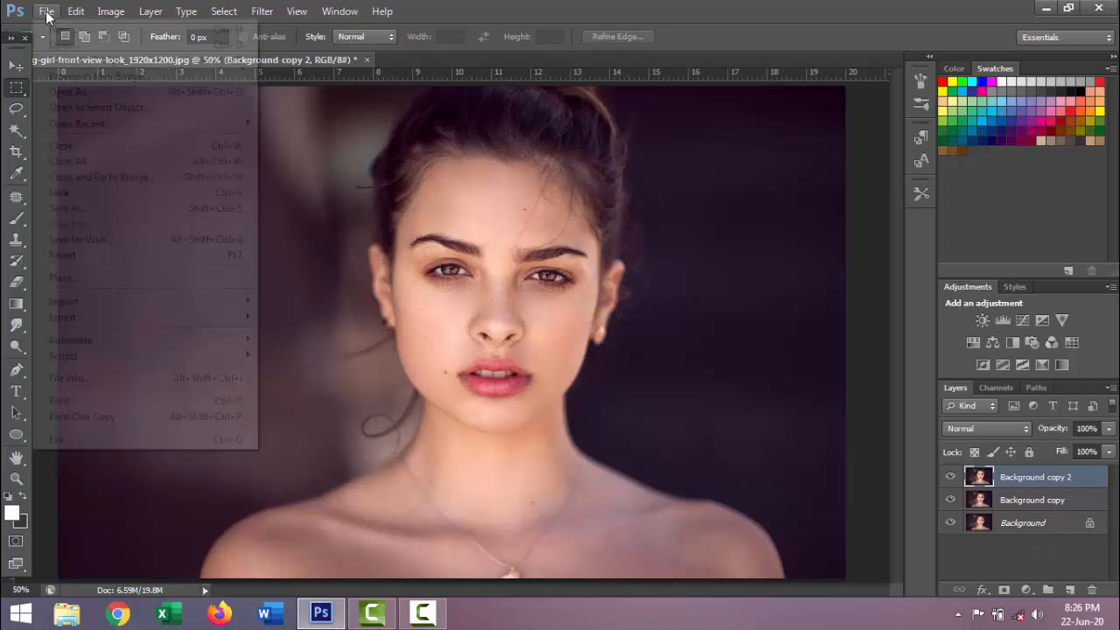
{"action": "left_click", "coordinate": [69, 45]}
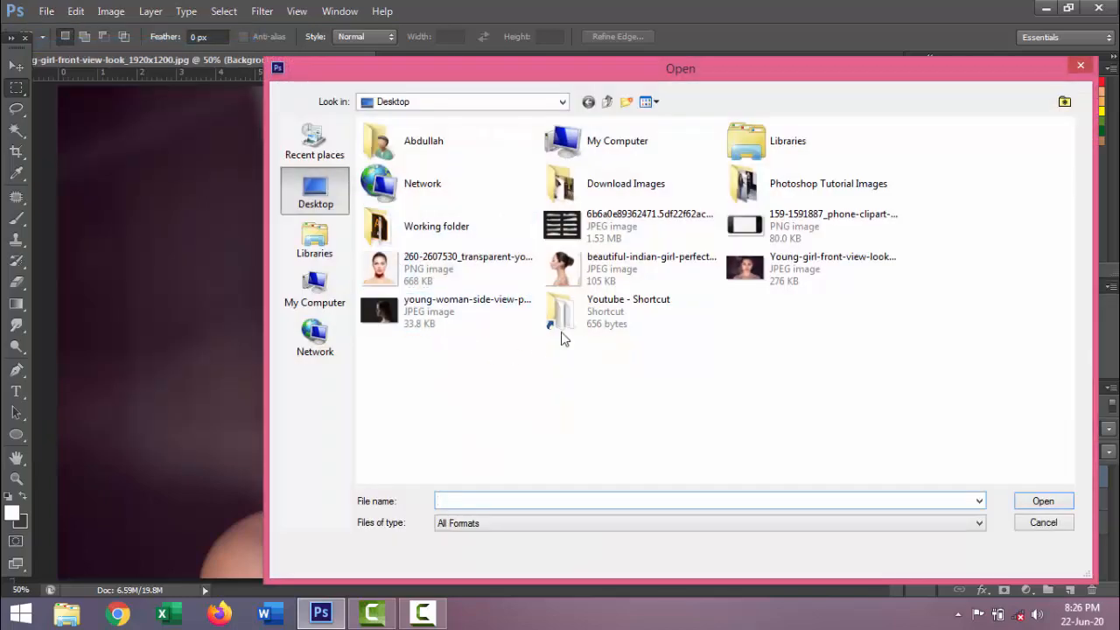
{"action": "key", "text": "Escape"}
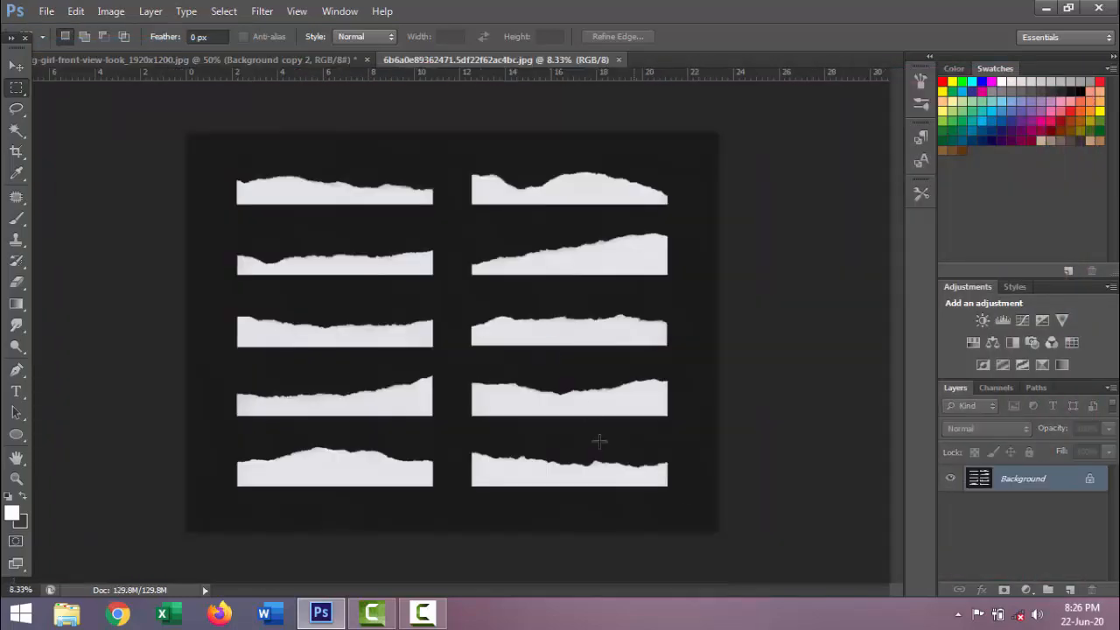
Select the lowest torn-paper strip in the image's right column with the Magic Wand, including the shaded patches along its torn edge
{"action": "left_click", "coordinate": [570, 480]}
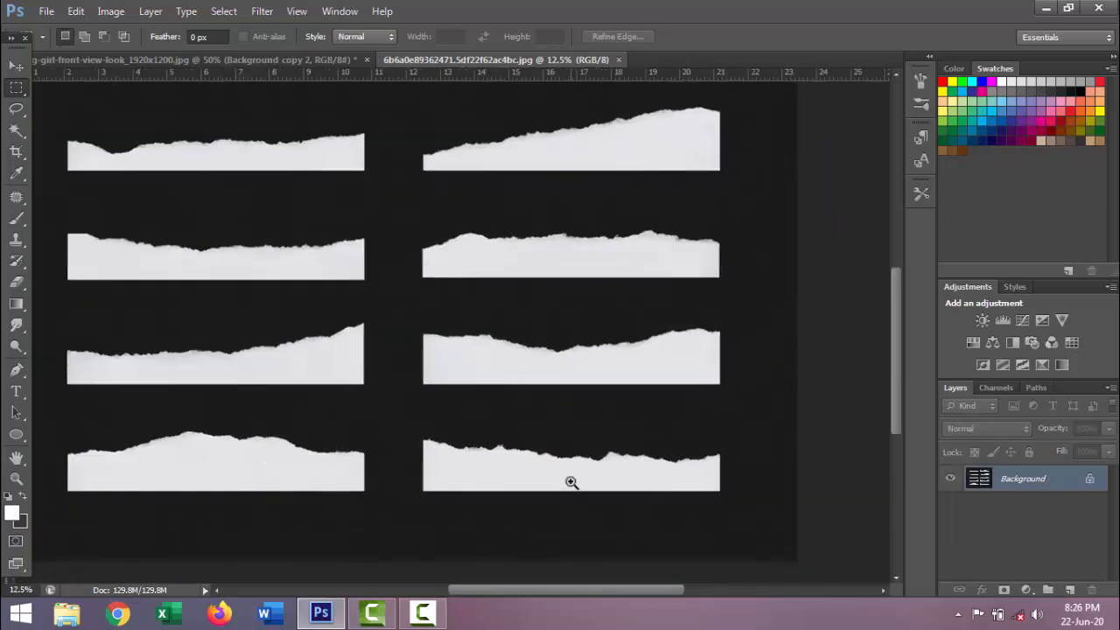
{"action": "left_click", "coordinate": [572, 482]}
{"action": "left_click", "coordinate": [572, 482]}
{"action": "left_click_drag", "start_coordinate": [722, 475], "coordinate": [677, 452]}
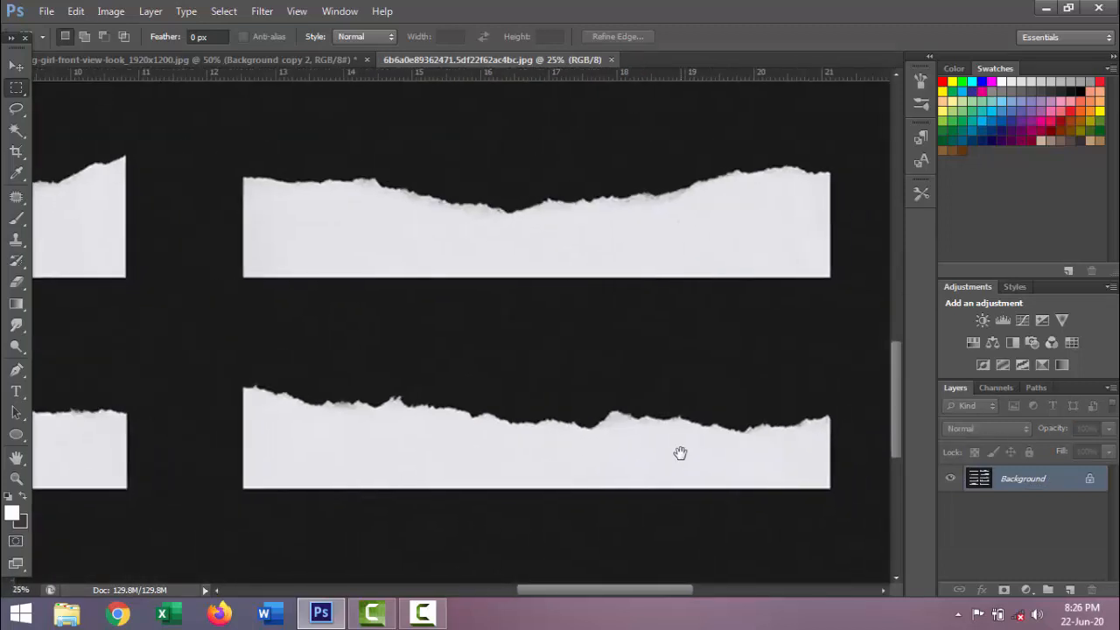
{"action": "left_click", "coordinate": [14, 133]}
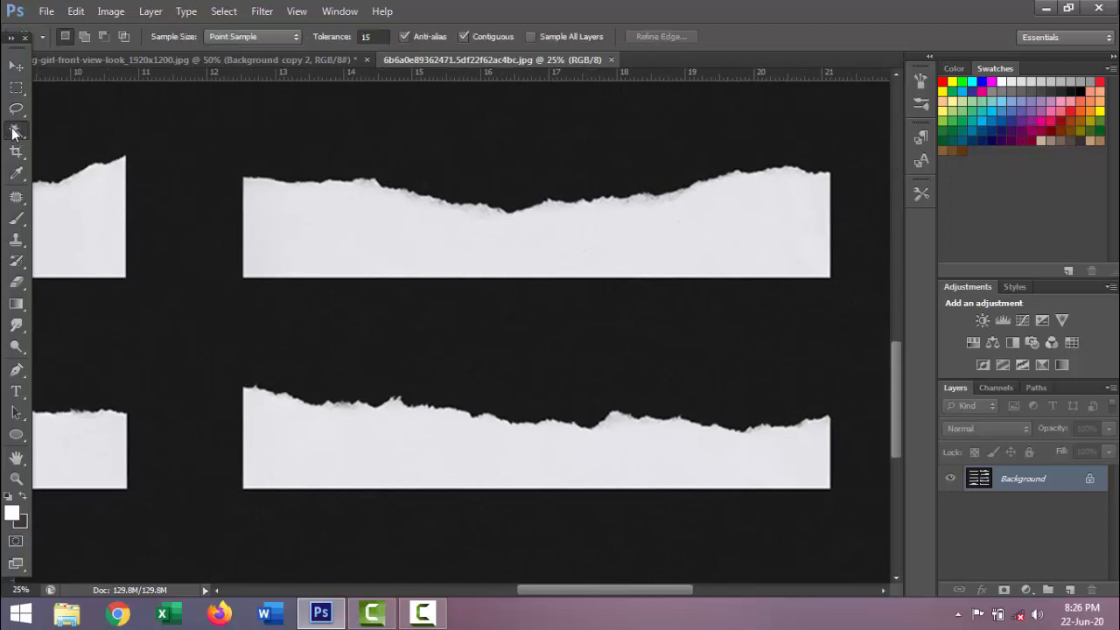
{"action": "left_click", "coordinate": [508, 464]}
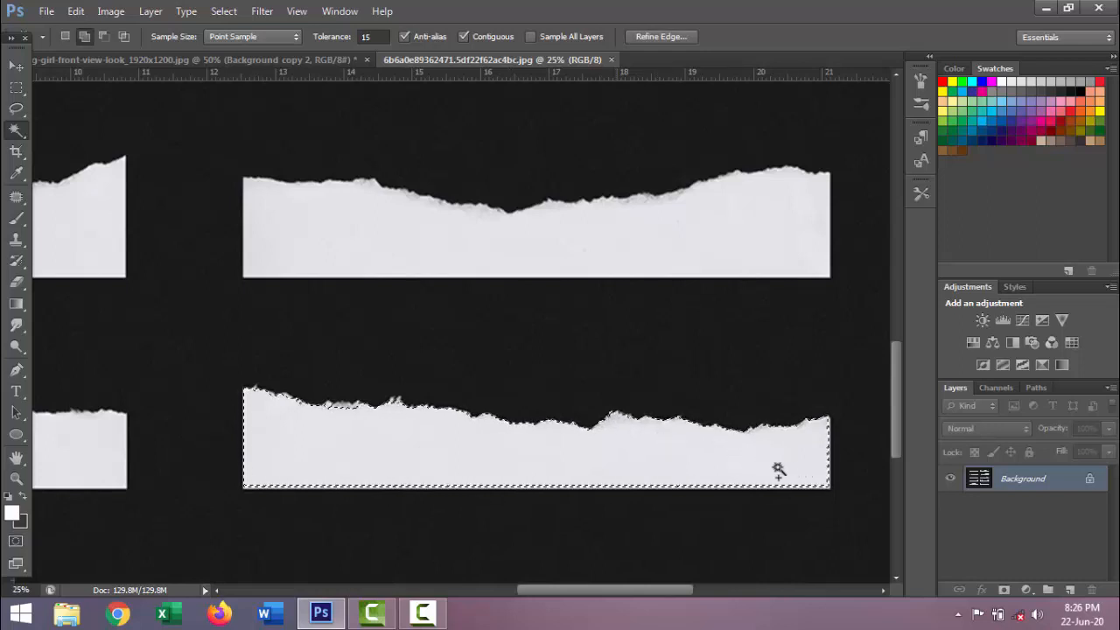
{"action": "left_click", "coordinate": [354, 407], "text": "ctrl"}
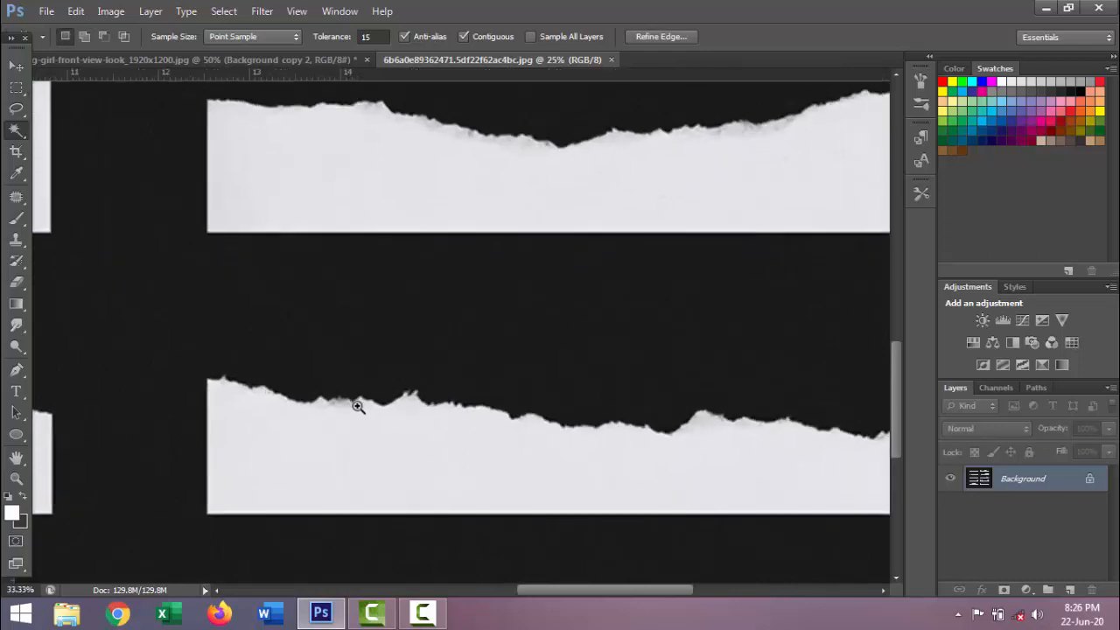
{"action": "left_click", "coordinate": [358, 407], "text": "ctrl"}
{"action": "left_click", "coordinate": [357, 407], "text": "ctrl"}
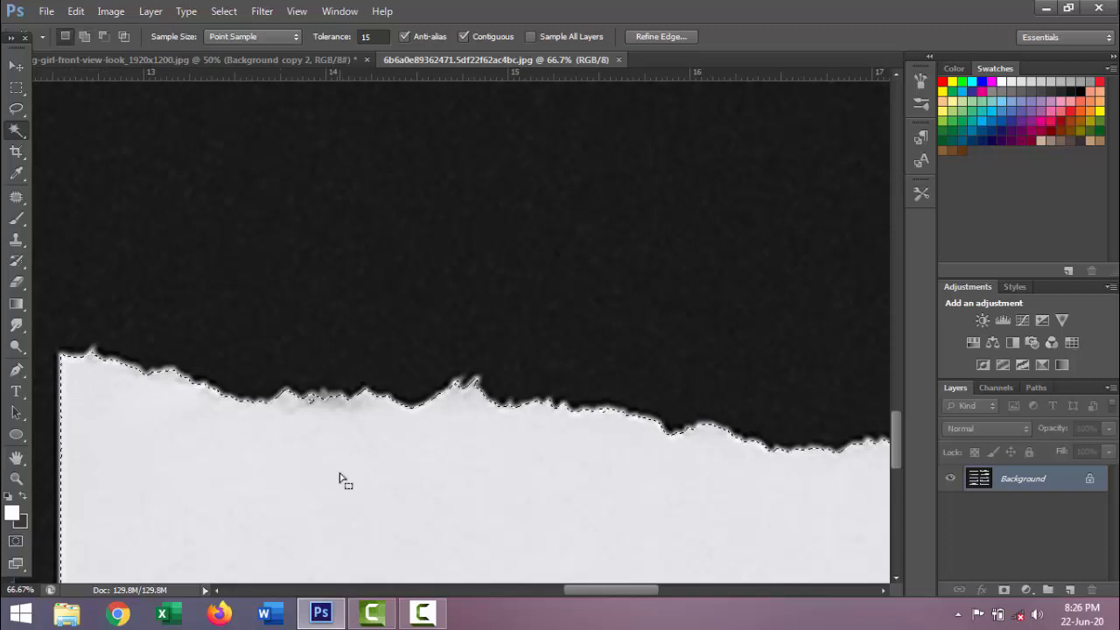
{"action": "key", "text": "ctrl+minus"}
{"action": "key", "text": "ctrl+minus"}
{"action": "key", "text": "ctrl+minus"}
{"action": "key", "text": "ctrl+minus"}
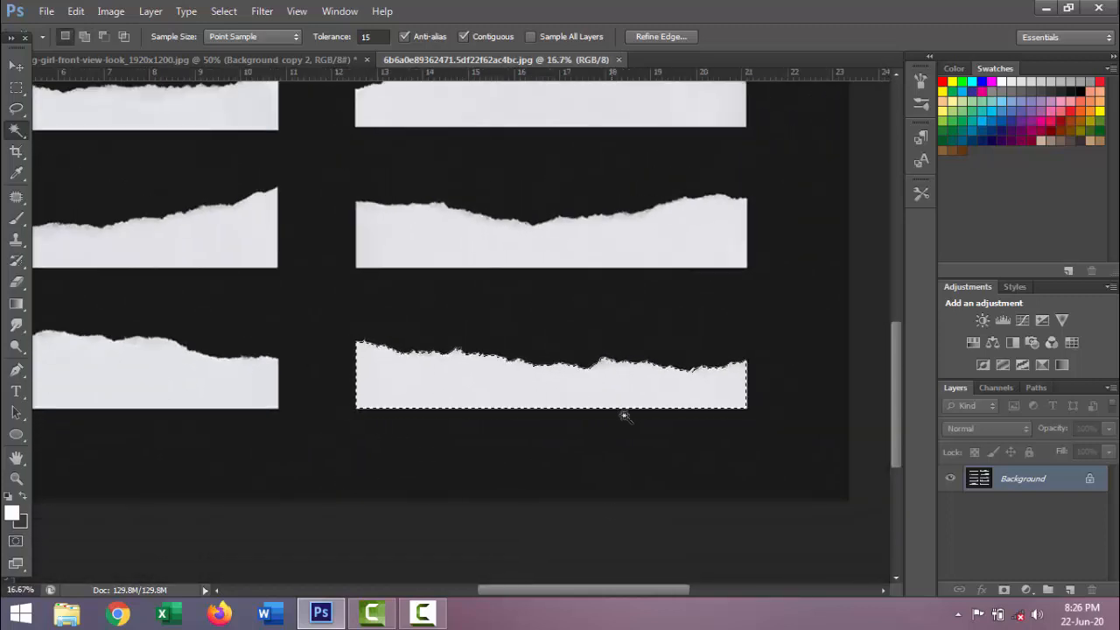
Cut the selected paper strip and close the torn-paper document
{"action": "left_click", "coordinate": [76, 12]}
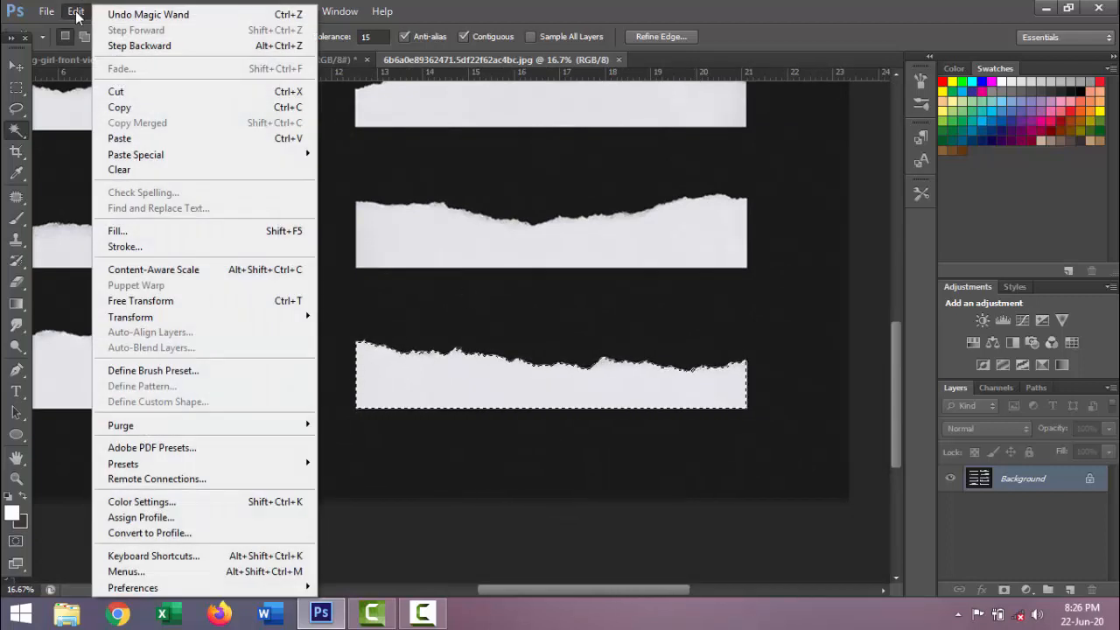
{"action": "left_click", "coordinate": [145, 95]}
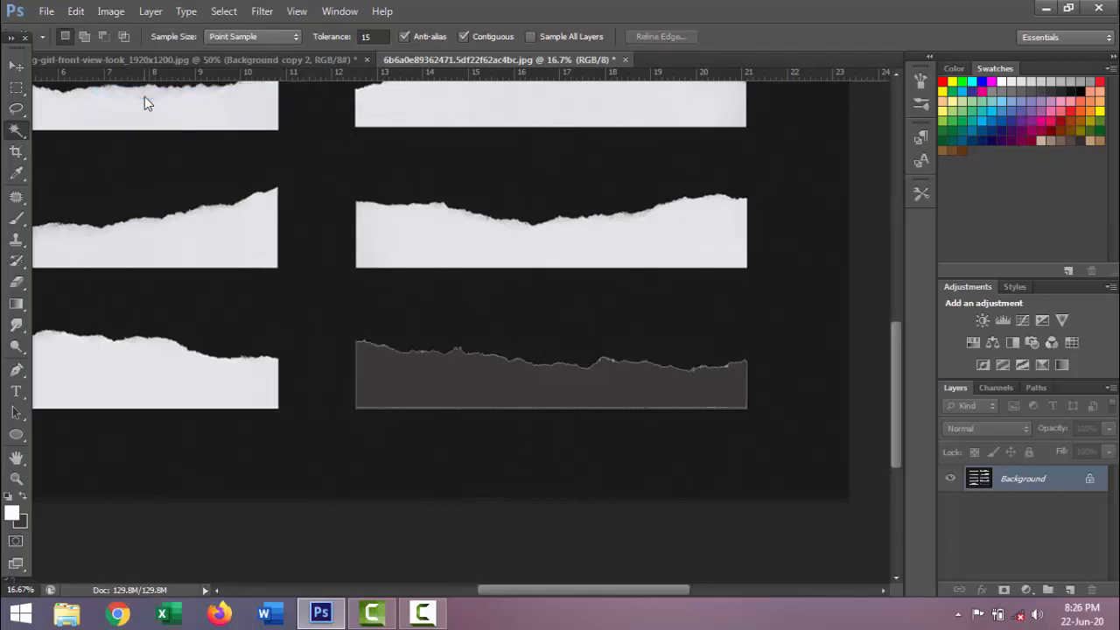
{"action": "left_click", "coordinate": [625, 60]}
{"action": "left_click", "coordinate": [575, 248]}
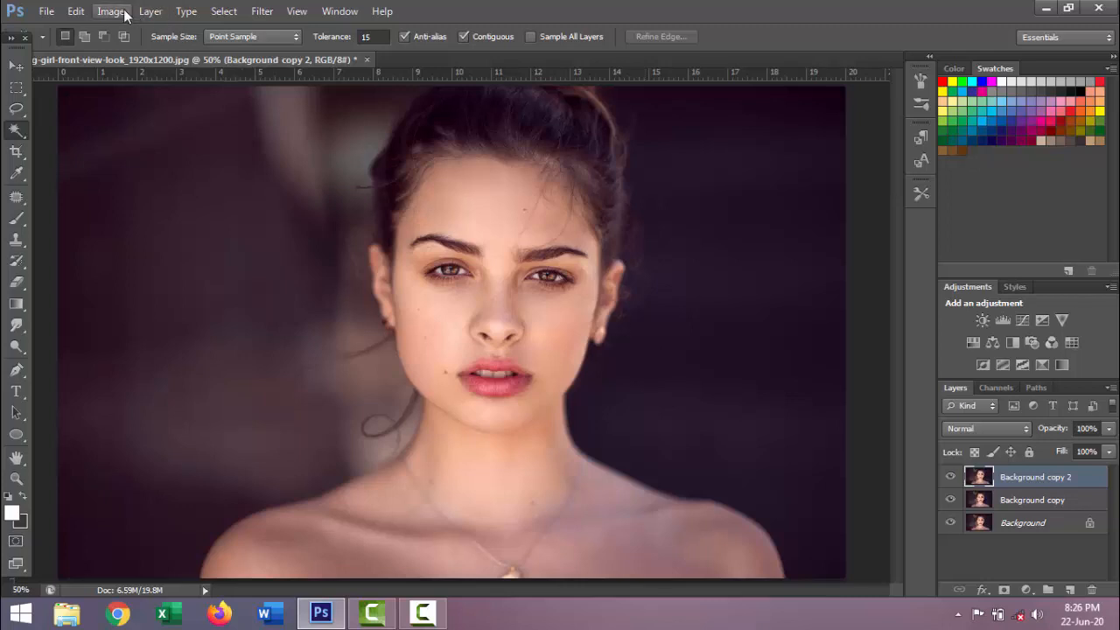
Paste the torn strip into the portrait and rotate it 90° clockwise with Free Transform
{"action": "left_click", "coordinate": [77, 12]}
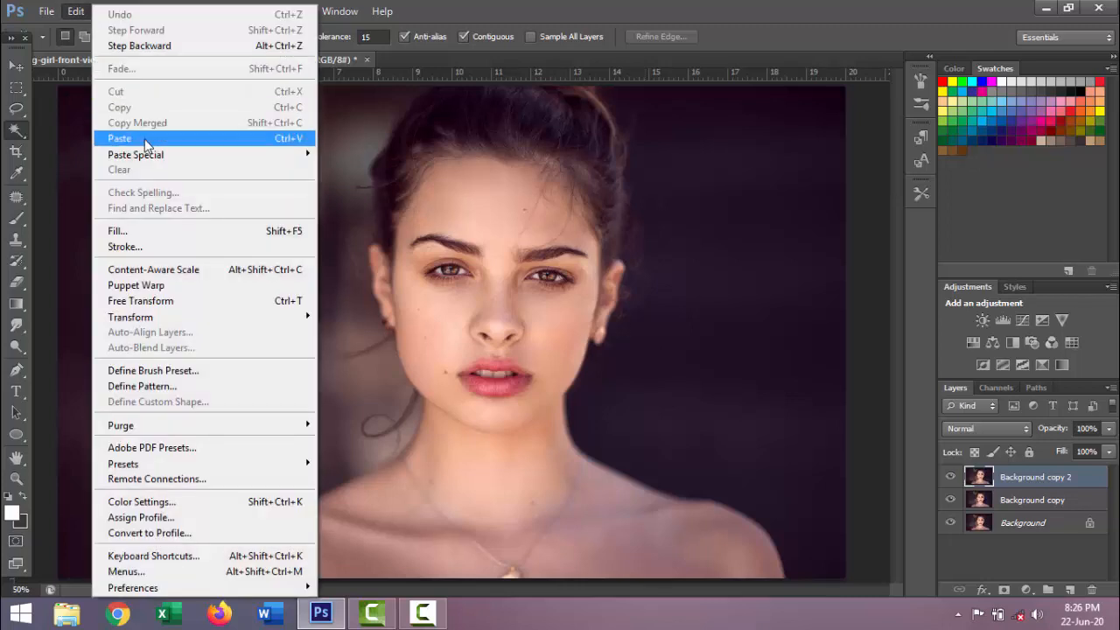
{"action": "left_click", "coordinate": [145, 139]}
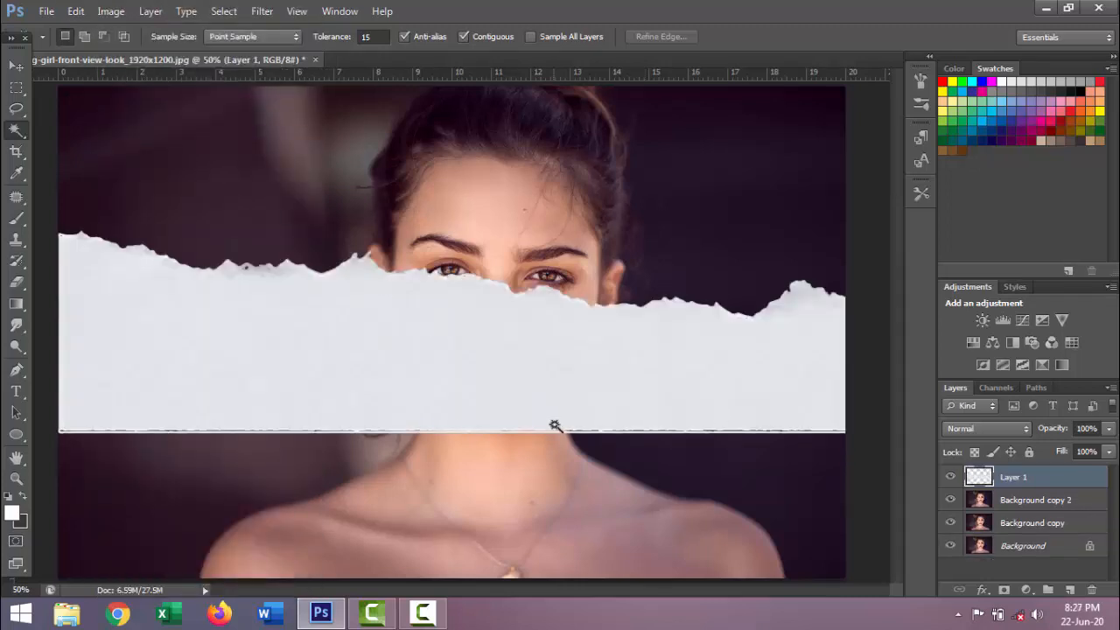
{"action": "key", "text": "ctrl+minus"}
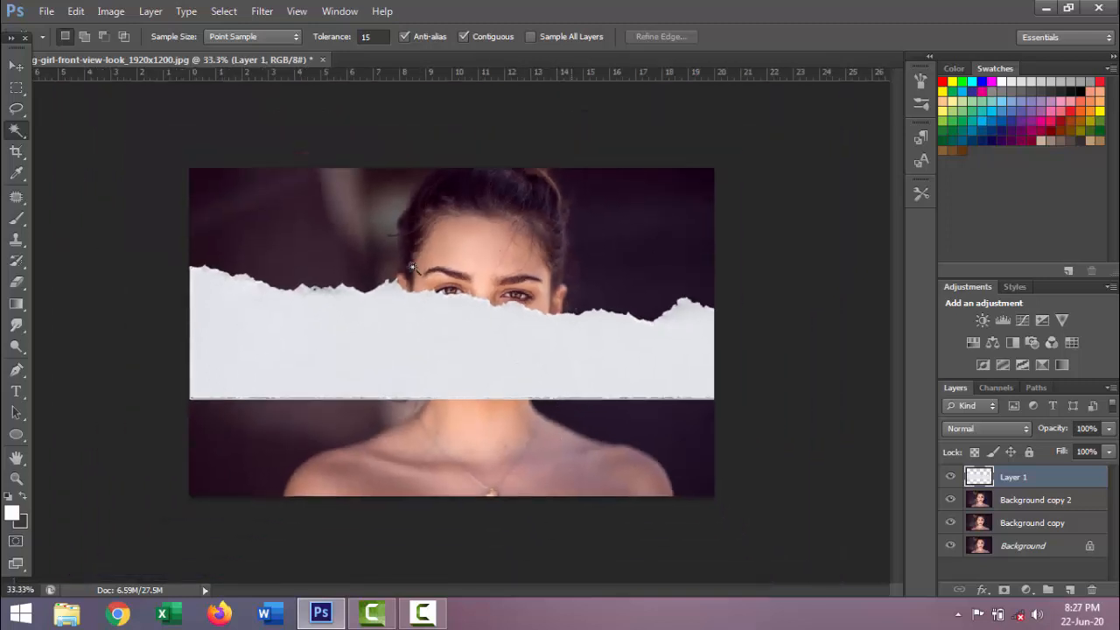
{"action": "left_click", "coordinate": [17, 66]}
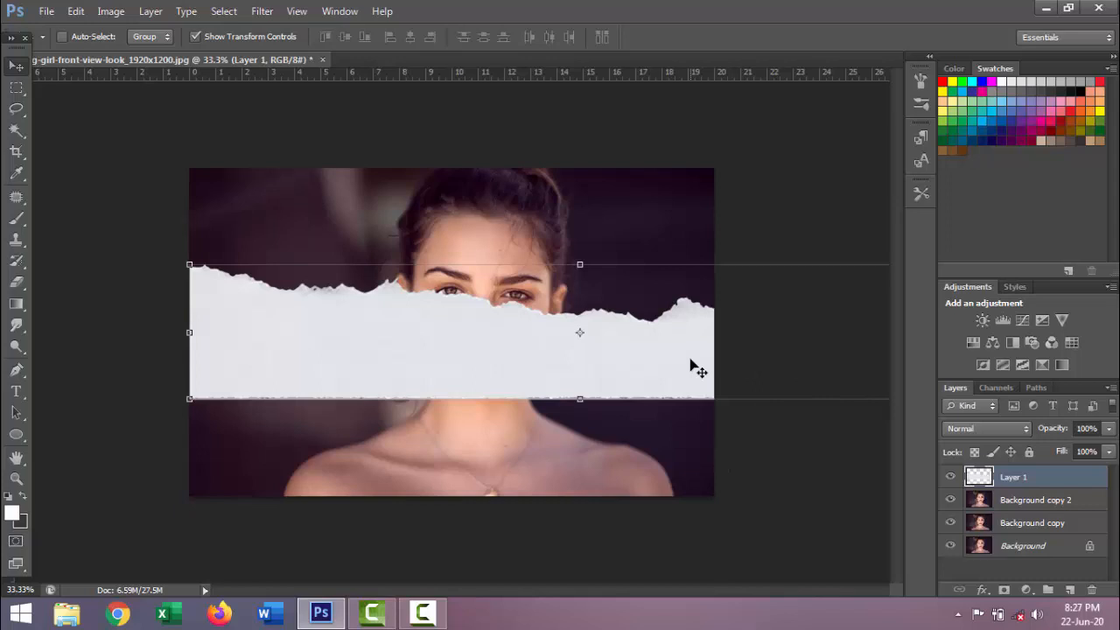
{"action": "key", "text": "ctrl+minus"}
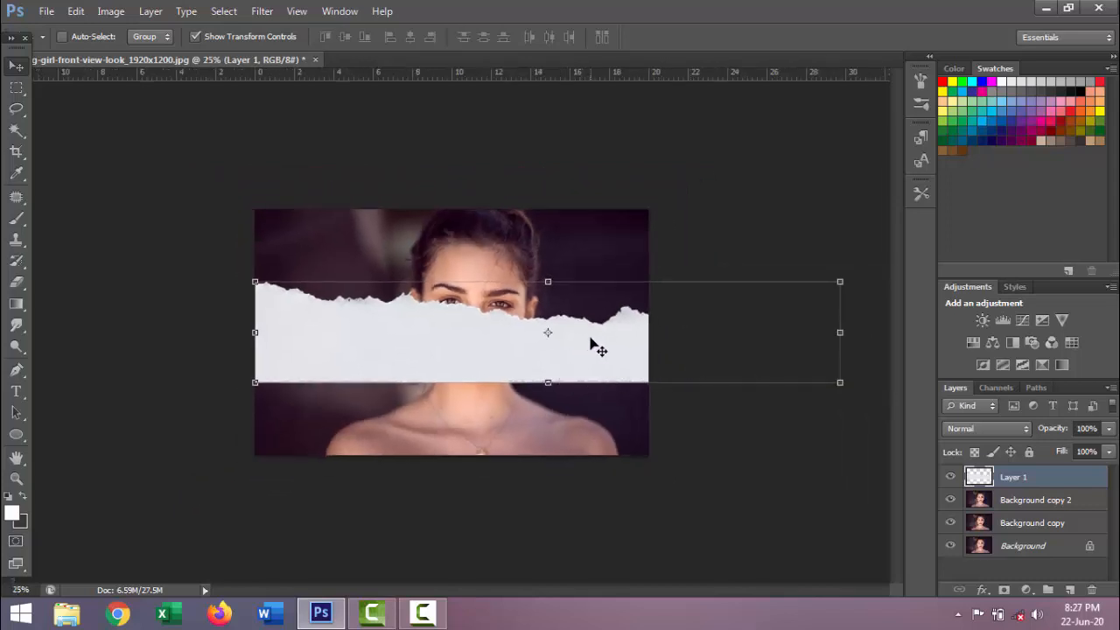
{"action": "right_click", "coordinate": [591, 343]}
{"action": "left_click", "coordinate": [585, 338]}
{"action": "key", "text": "ctrl+t"}
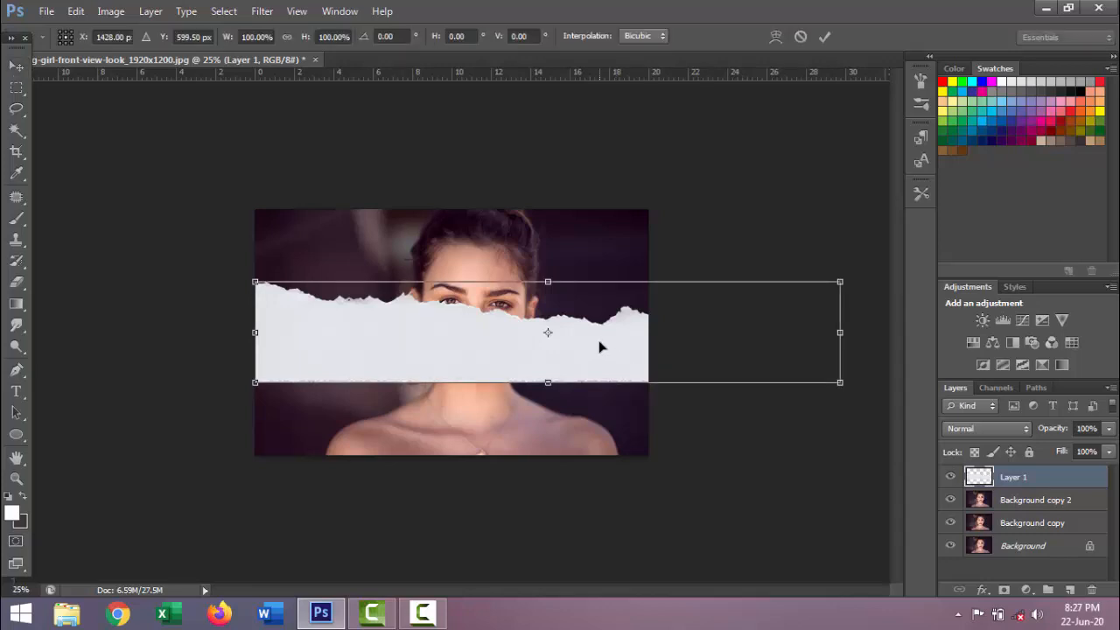
{"action": "right_click", "coordinate": [595, 332]}
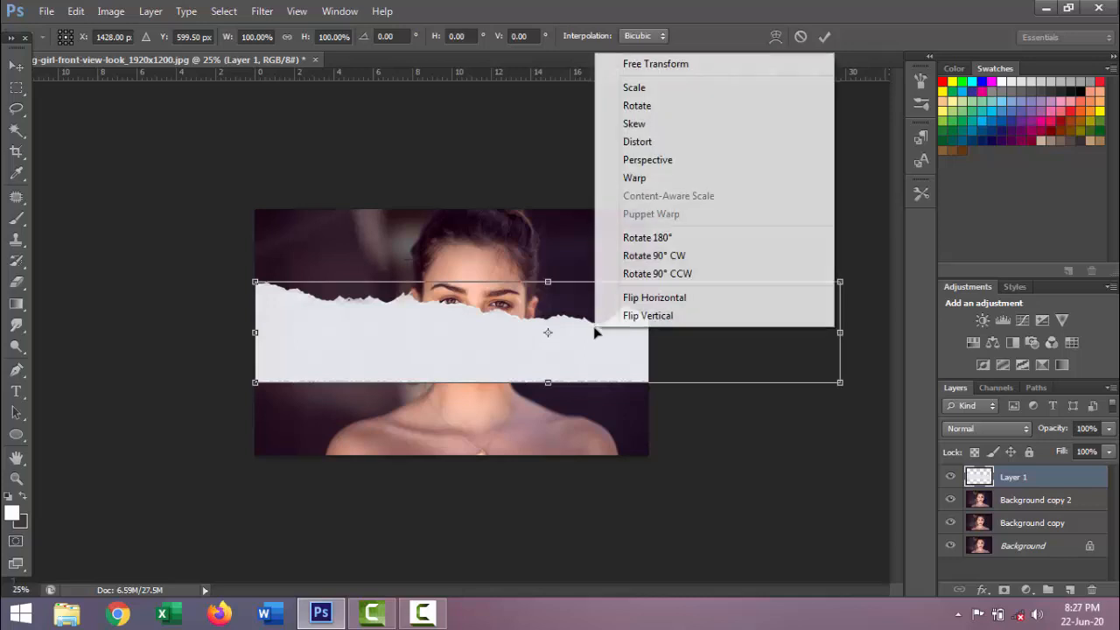
{"action": "left_click", "coordinate": [673, 260]}
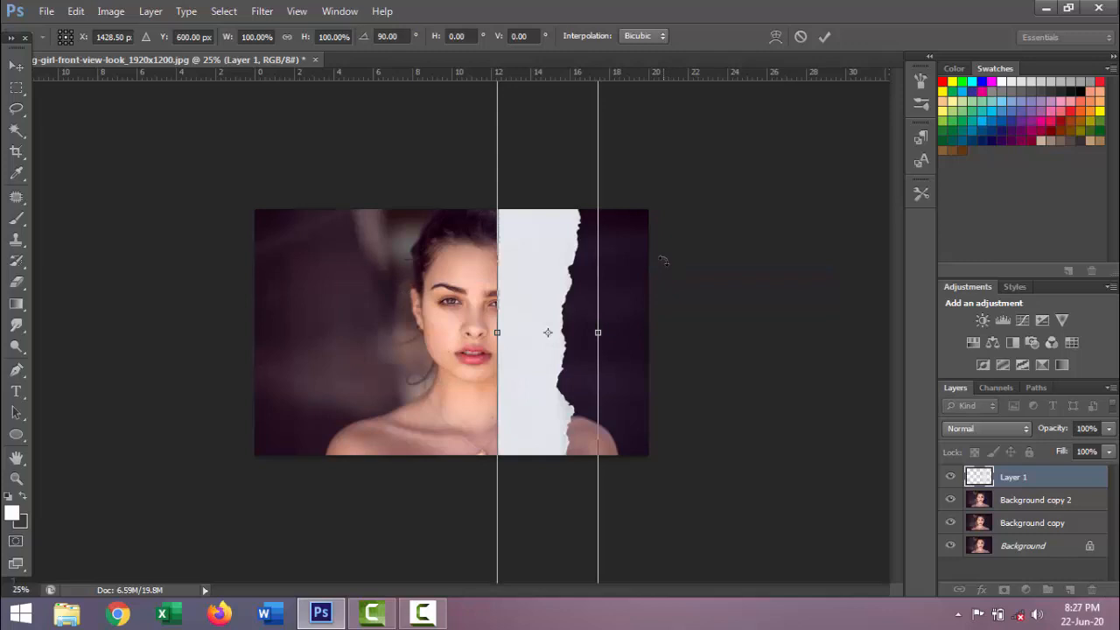
Scale the upright strip to about 50% and place it so its torn edge runs down the middle of the face
{"action": "key", "text": "ctrl+minus"}
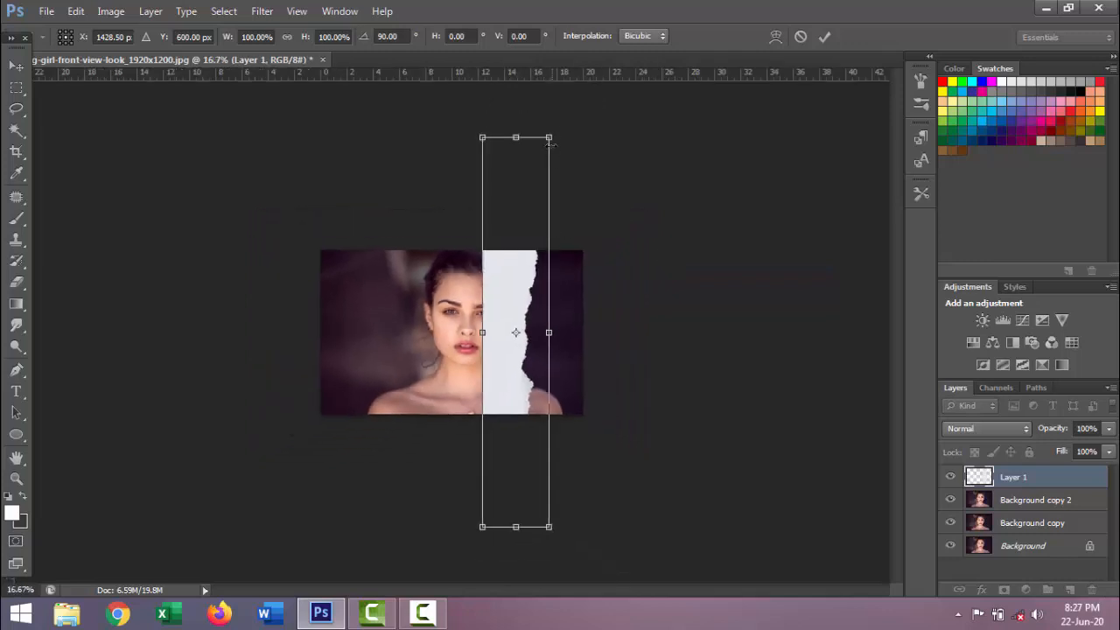
{"action": "left_click_drag", "start_coordinate": [549, 137], "coordinate": [532, 236]}
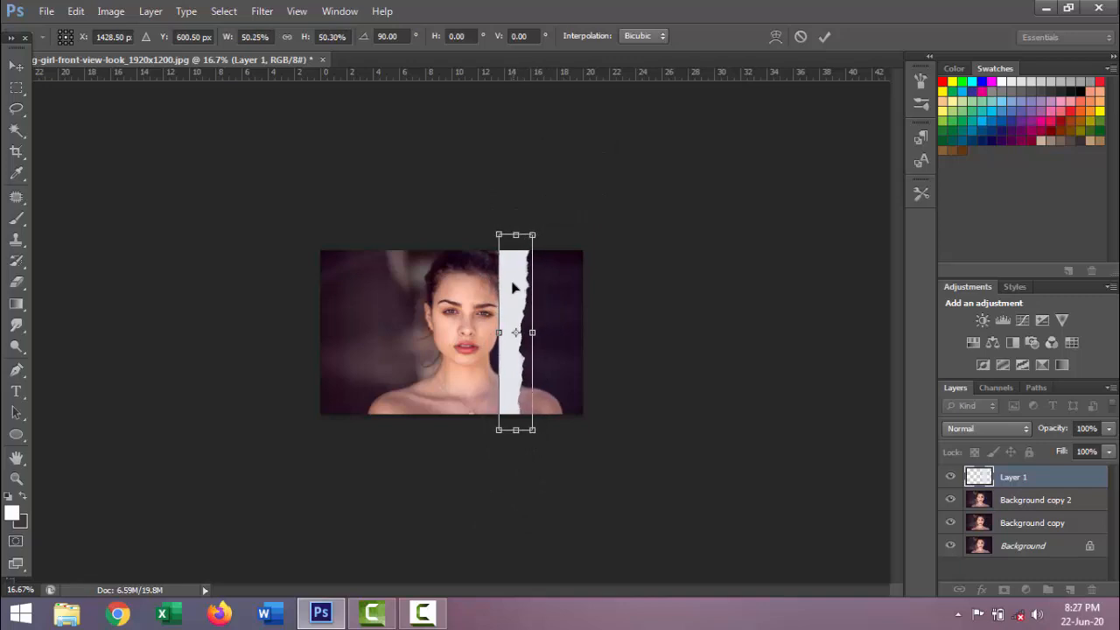
{"action": "left_click_drag", "start_coordinate": [513, 287], "coordinate": [455, 290]}
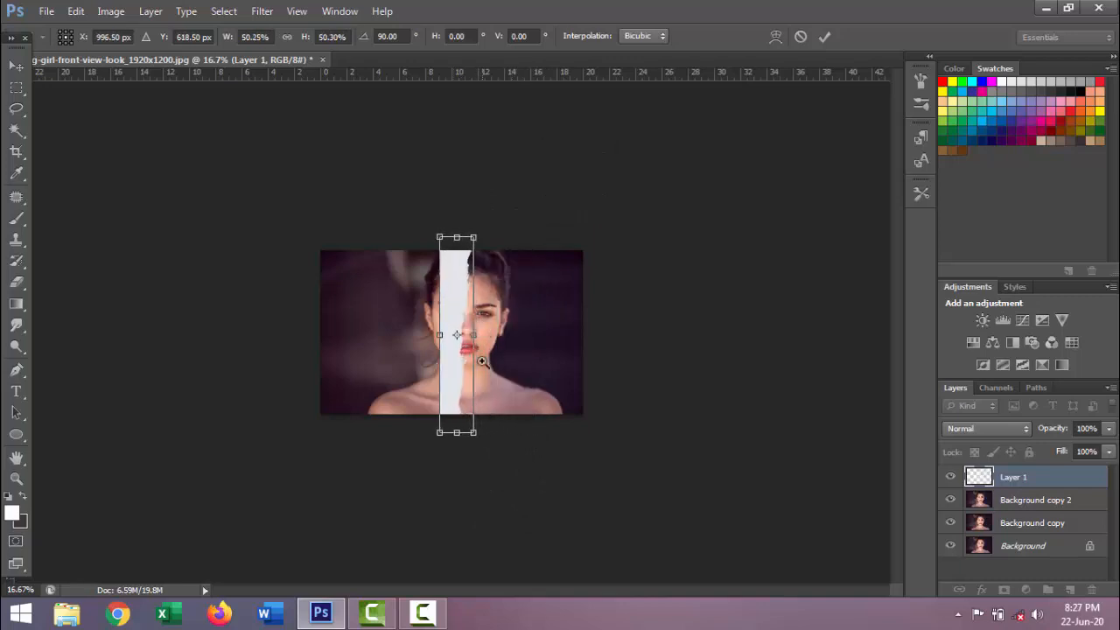
{"action": "left_click", "coordinate": [473, 323]}
{"action": "left_click", "coordinate": [467, 320]}
{"action": "left_click_drag", "start_coordinate": [464, 330], "coordinate": [468, 330]}
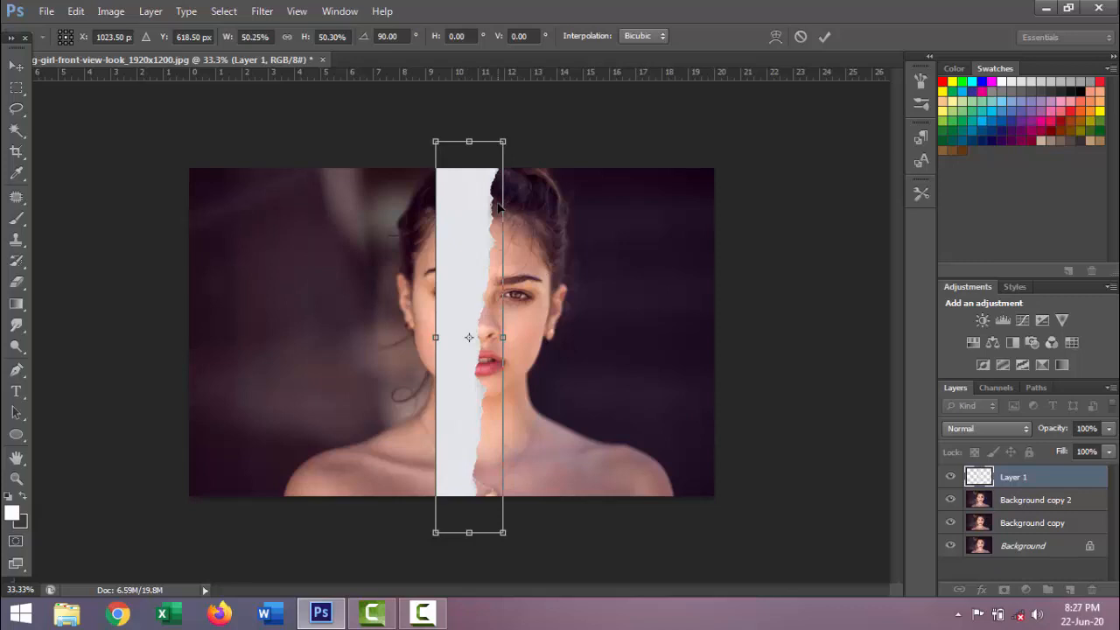
{"action": "key", "text": "Return"}
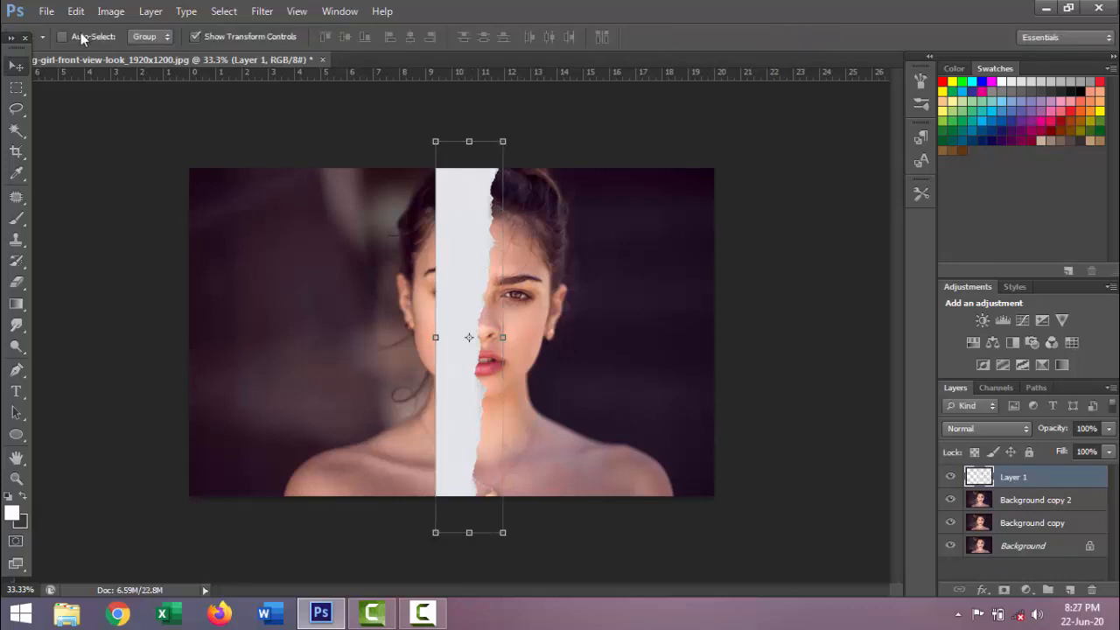
Marquee-select the strip's straight left edge and stretch it to the portrait's left border, covering that half with paper
{"action": "left_click", "coordinate": [16, 87]}
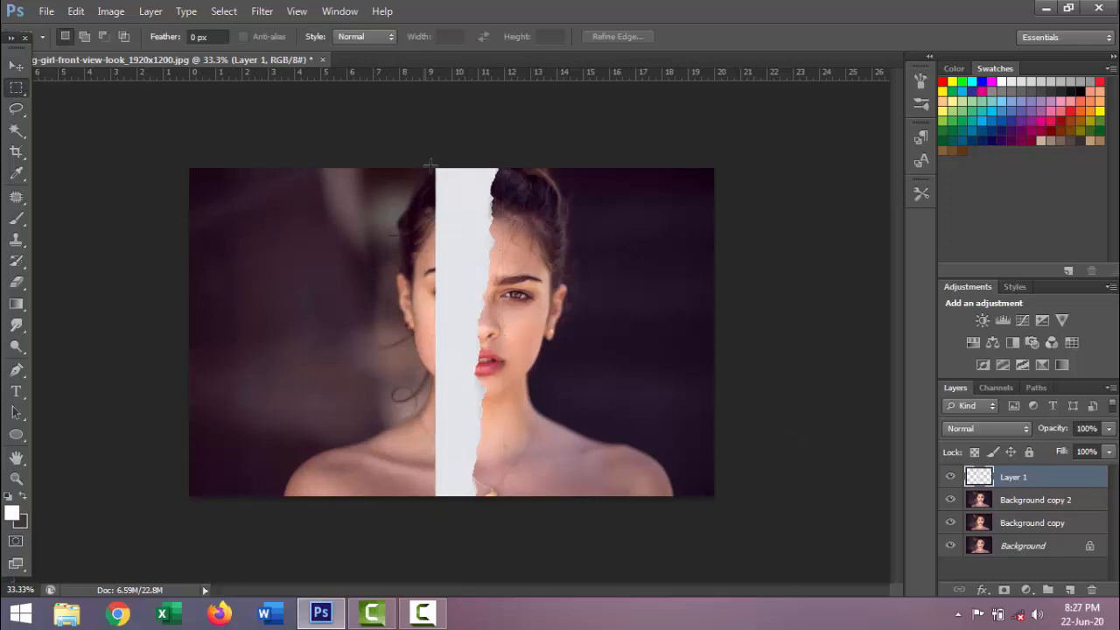
{"action": "left_click_drag", "start_coordinate": [430, 162], "coordinate": [446, 539]}
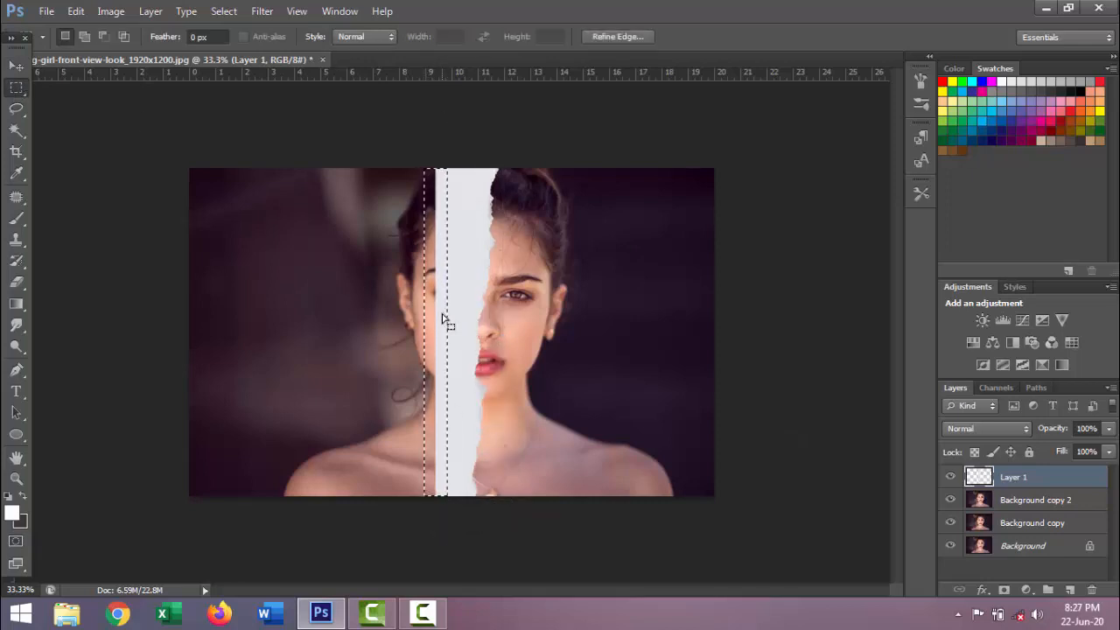
{"action": "key", "text": "ctrl+t"}
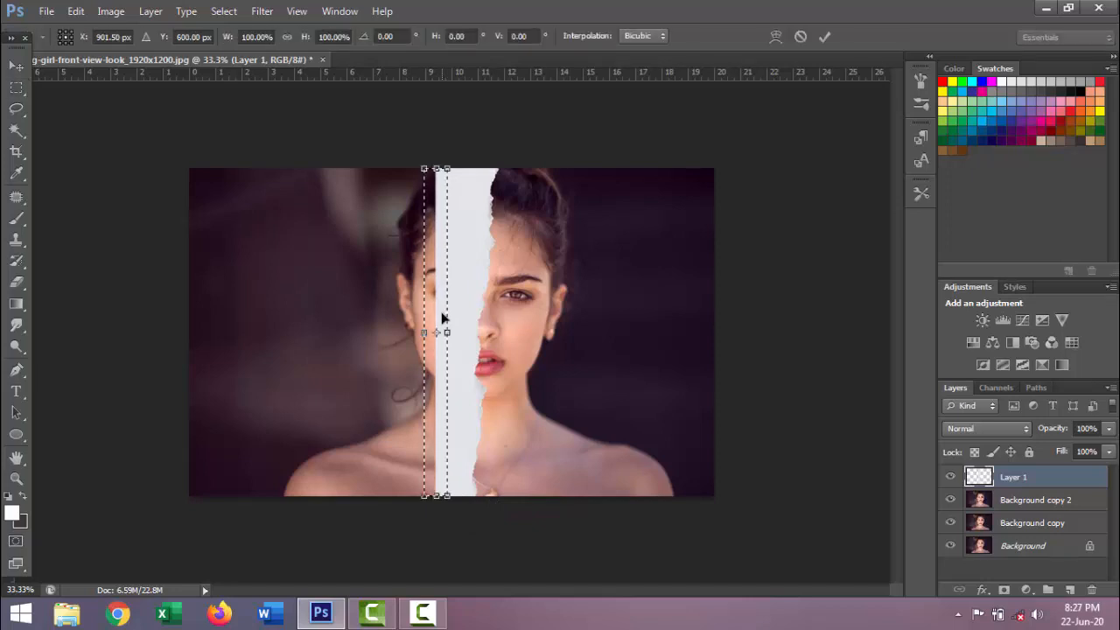
{"action": "left_click_drag", "start_coordinate": [424, 332], "coordinate": [189, 332]}
{"action": "key", "text": "Return"}
{"action": "left_click", "coordinate": [951, 476]}
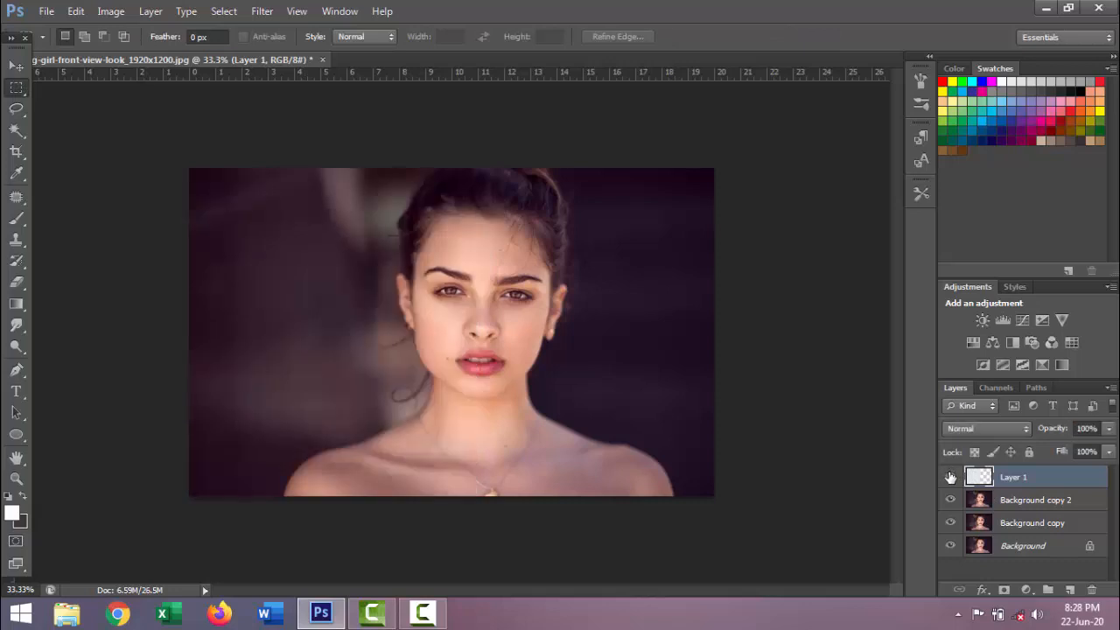
{"action": "left_click", "coordinate": [951, 476]}
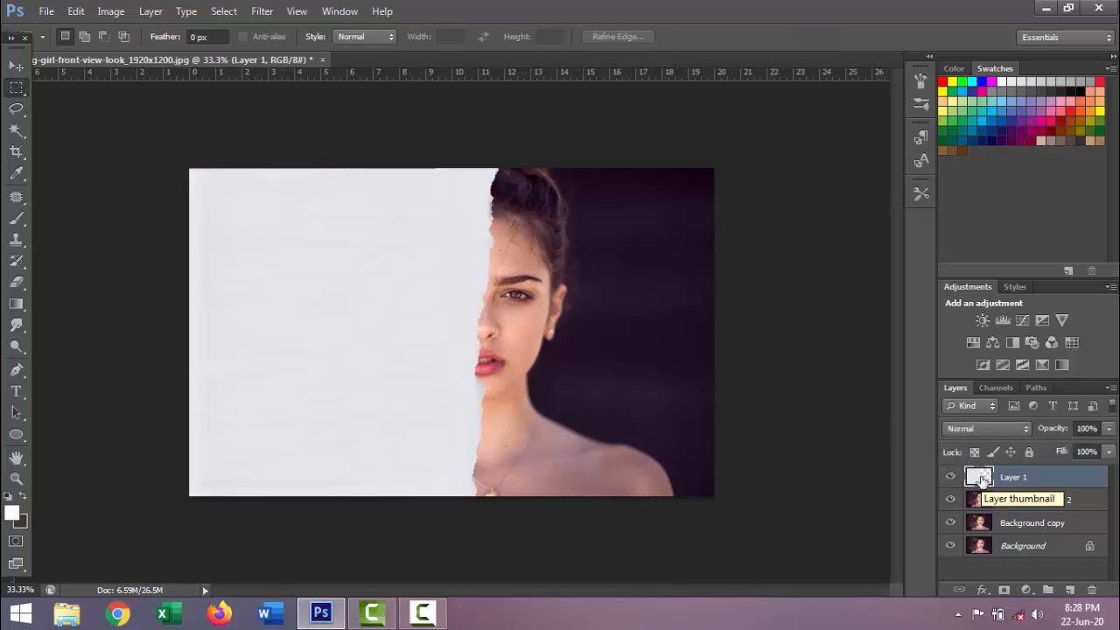
Load the outline of Layer 1's torn paper as a selection and add a layer mask from it to Background copy 2
{"action": "left_click", "coordinate": [980, 478], "text": "ctrl"}
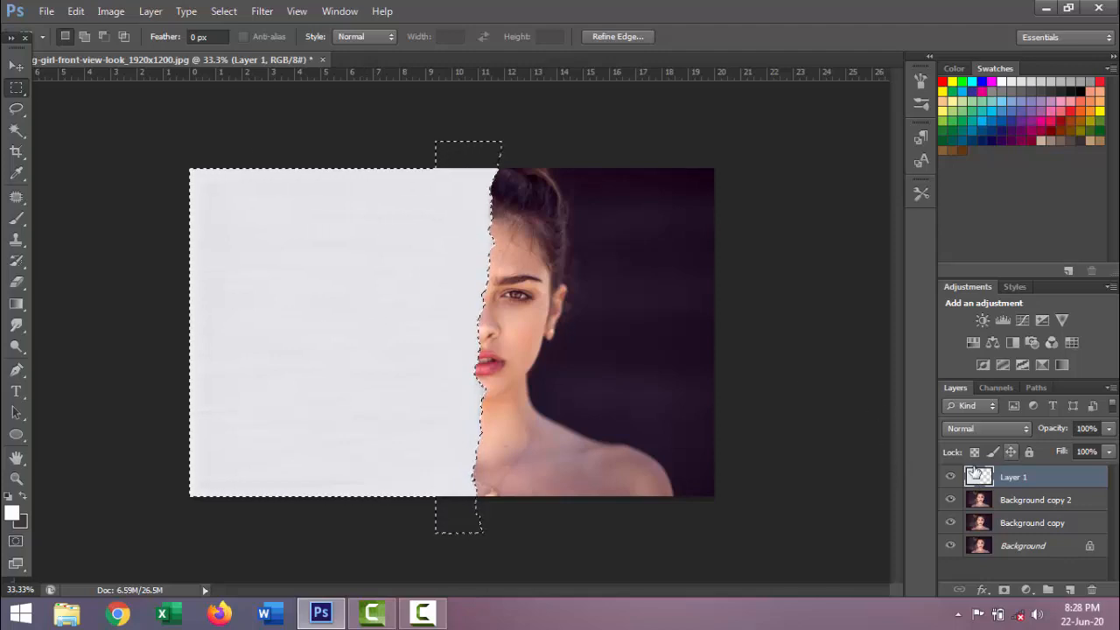
{"action": "left_click", "coordinate": [1012, 505]}
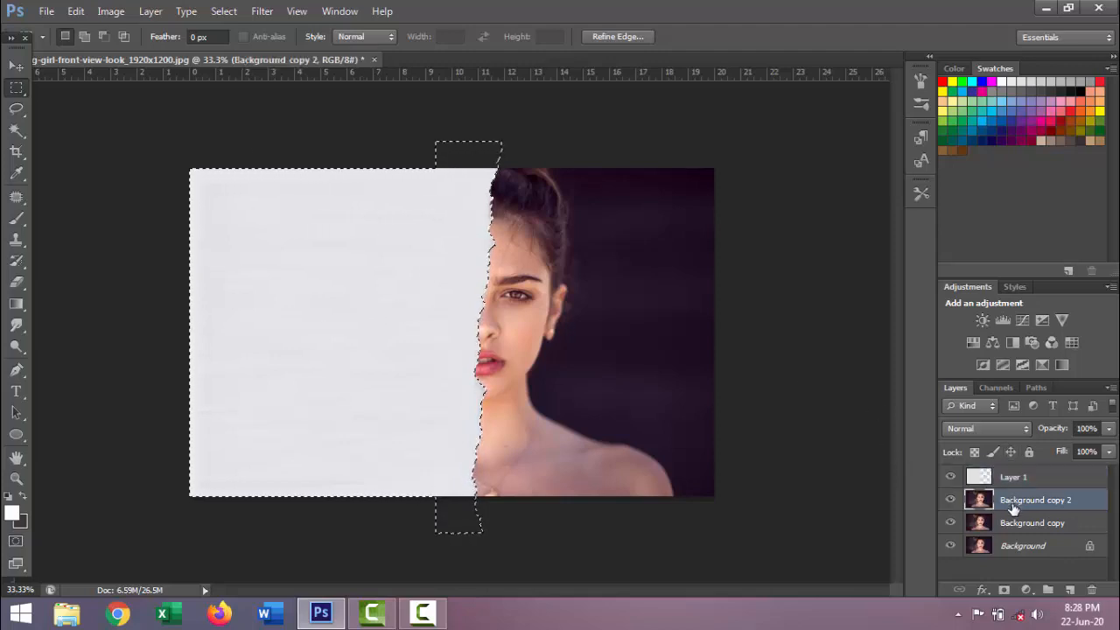
{"action": "left_click", "coordinate": [1004, 590]}
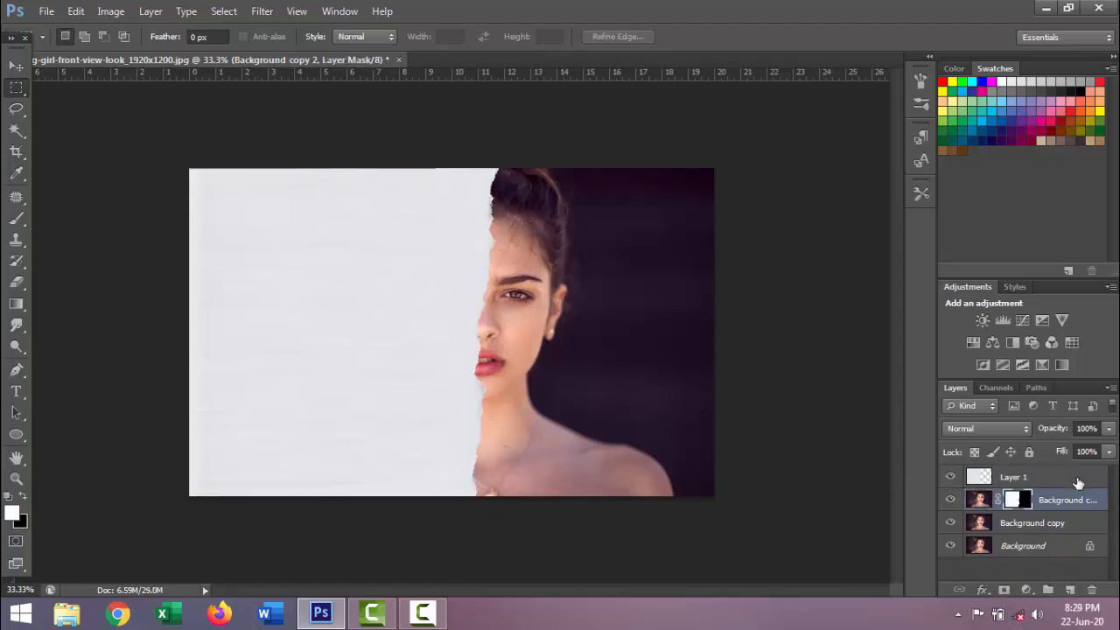
Delete the paper layer, Layer 1, and apply the layer mask of Background copy 2
{"action": "left_click_drag", "start_coordinate": [1078, 483], "coordinate": [1091, 590]}
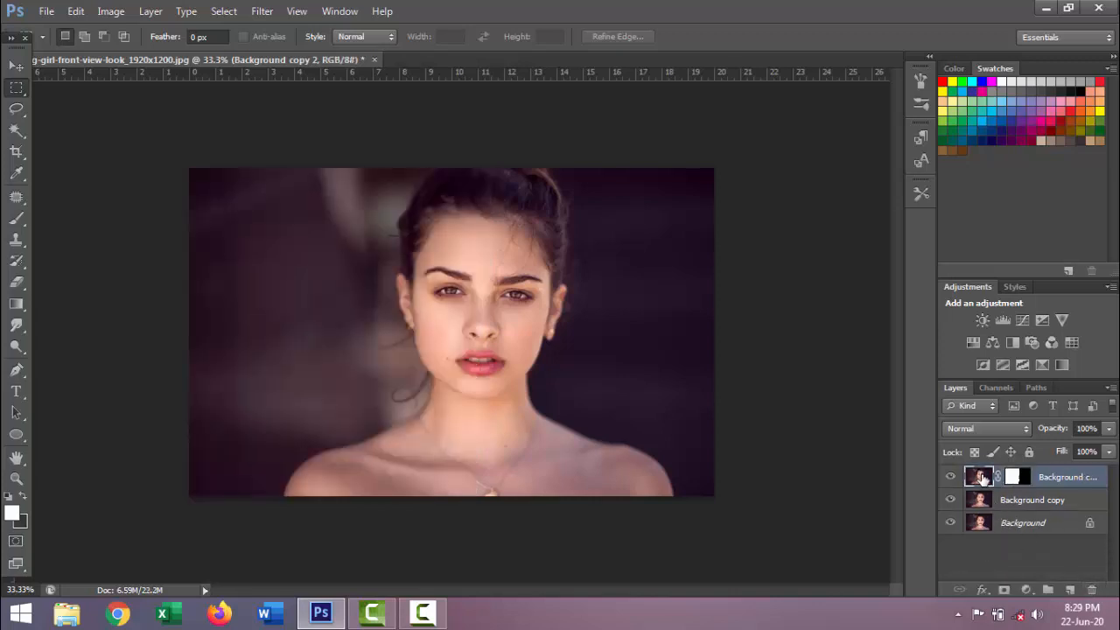
{"action": "right_click", "coordinate": [1023, 480]}
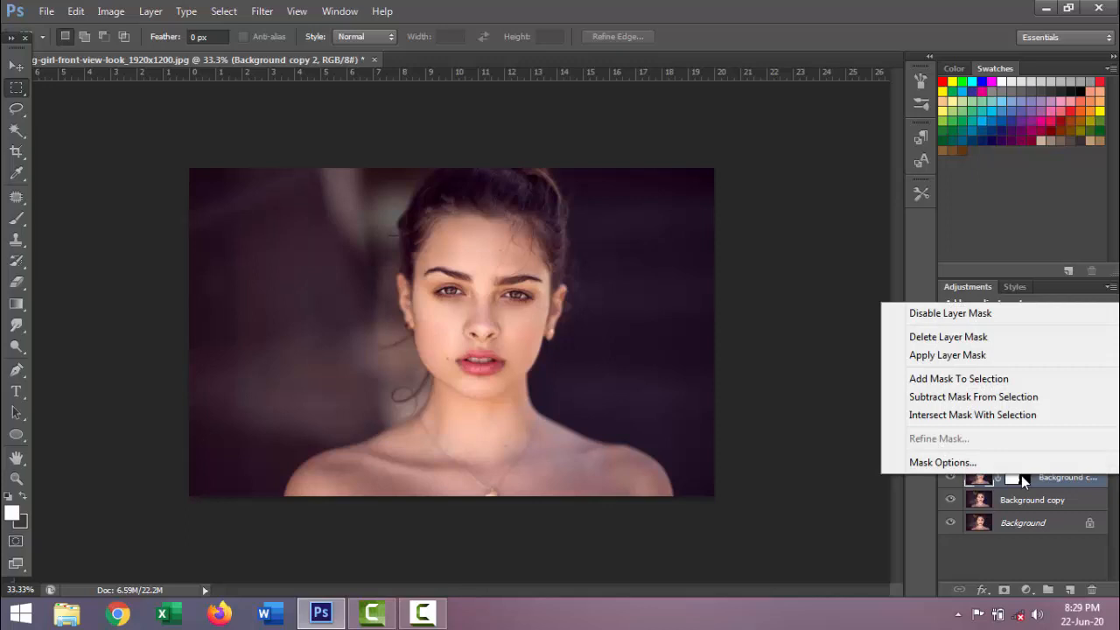
{"action": "left_click", "coordinate": [970, 354]}
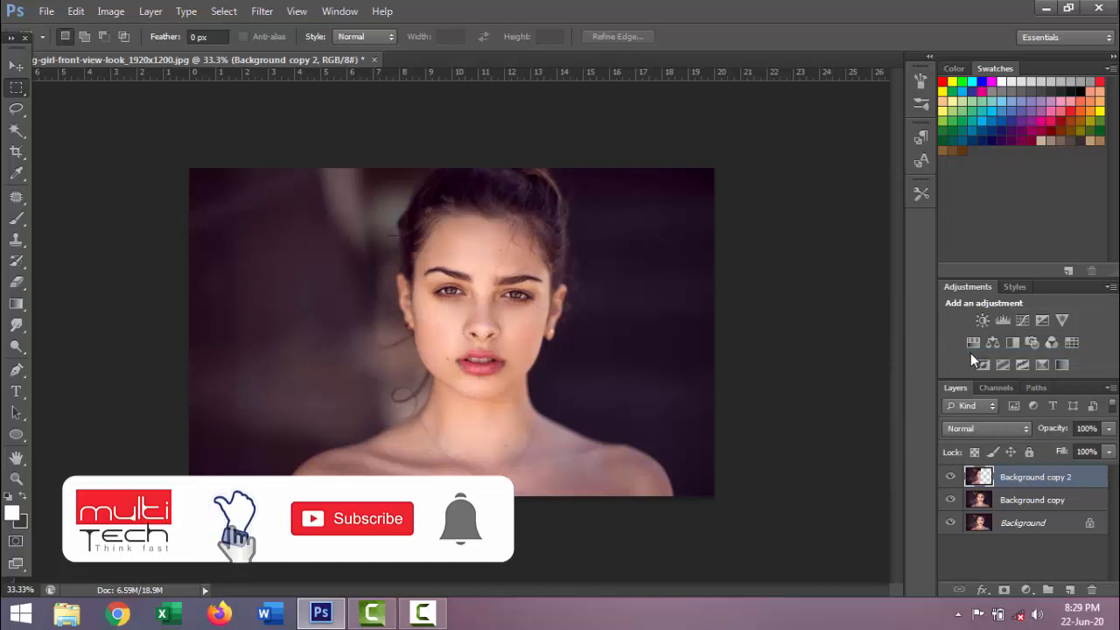
Hide Background and Background copy to inspect the torn cut-out half alone, and show both layers again
{"action": "left_click", "coordinate": [951, 523]}
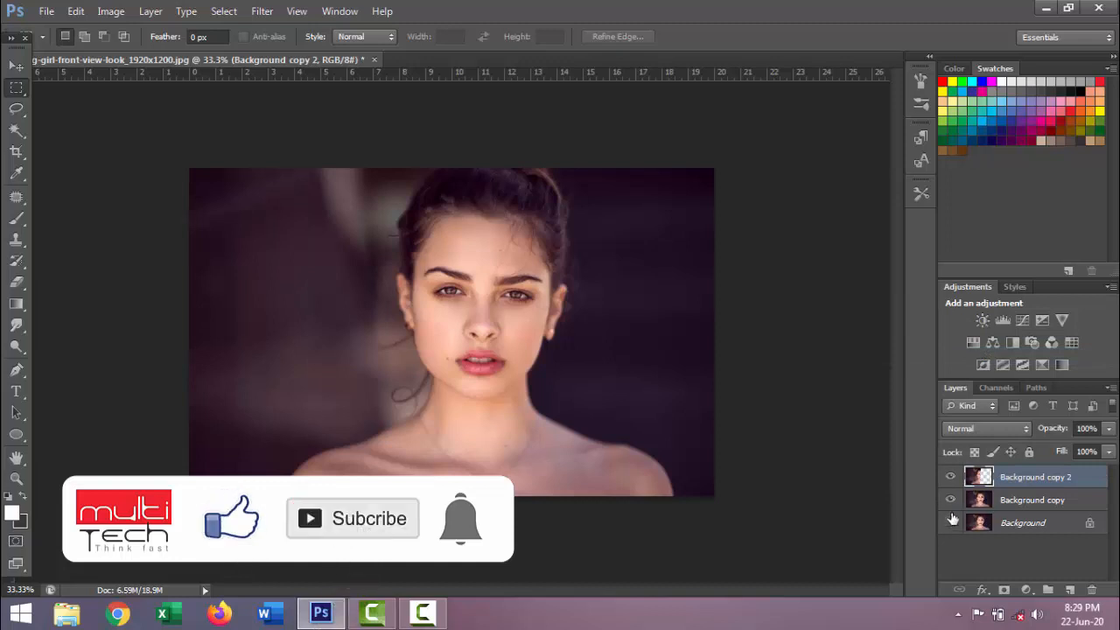
{"action": "left_click", "coordinate": [952, 503]}
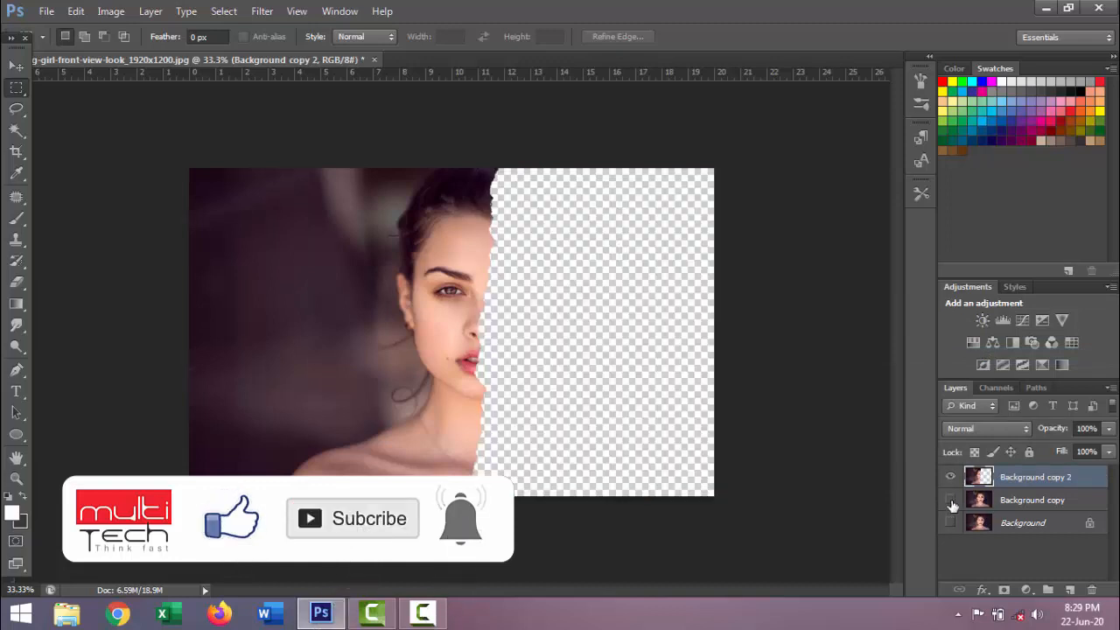
{"action": "left_click", "coordinate": [952, 502]}
{"action": "left_click", "coordinate": [952, 523]}
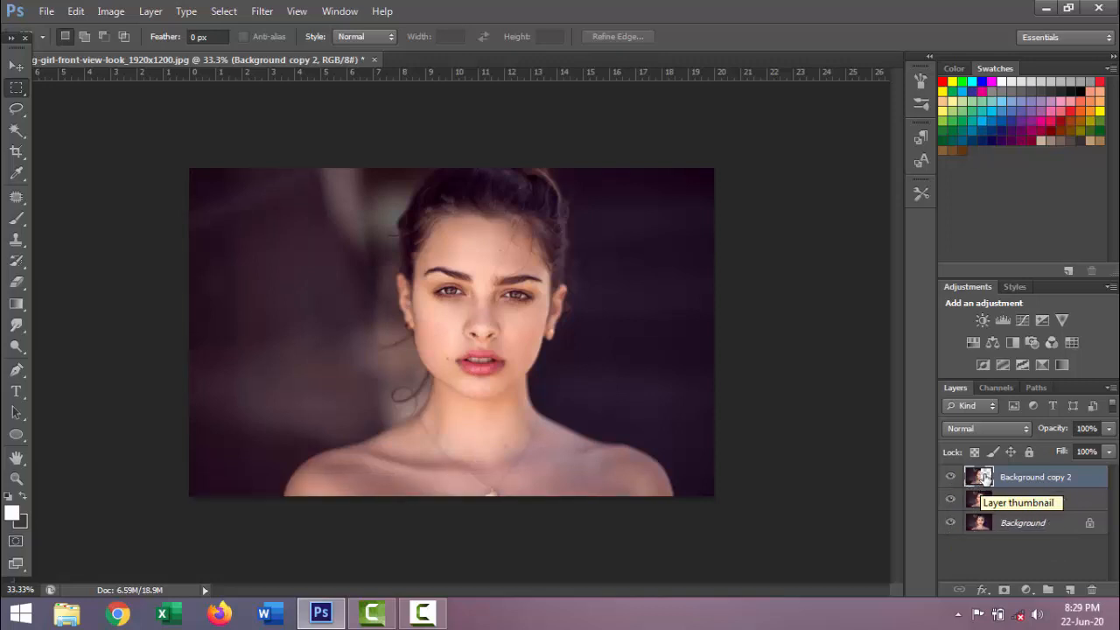
Give Background copy 2 a white (ffffff) outside Stroke of 24 px as a layer style
{"action": "right_click", "coordinate": [985, 477]}
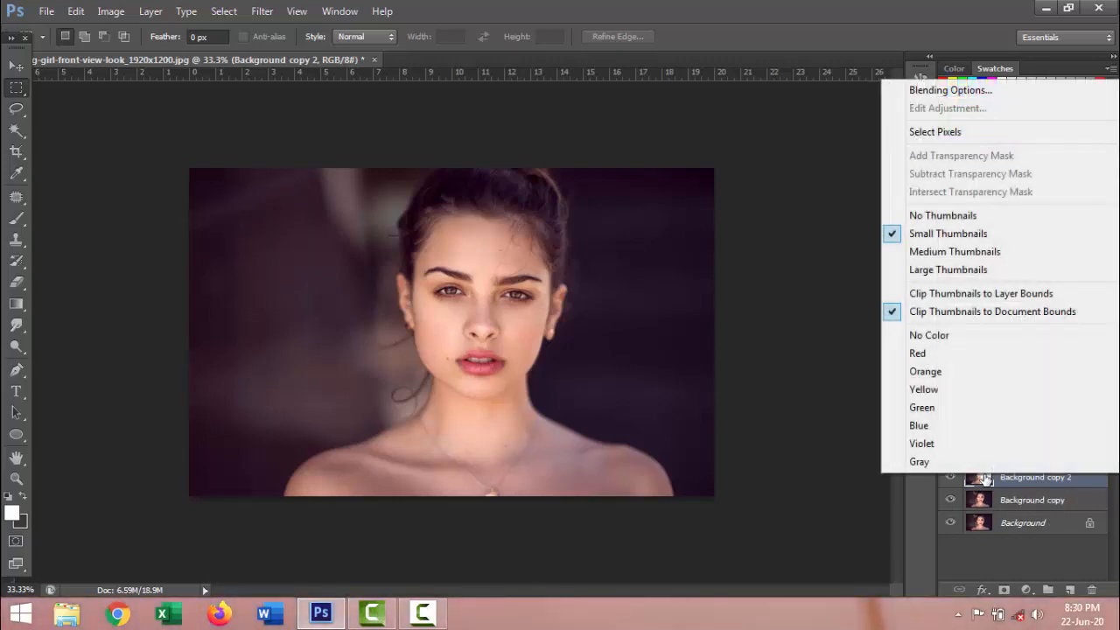
{"action": "left_click", "coordinate": [945, 90]}
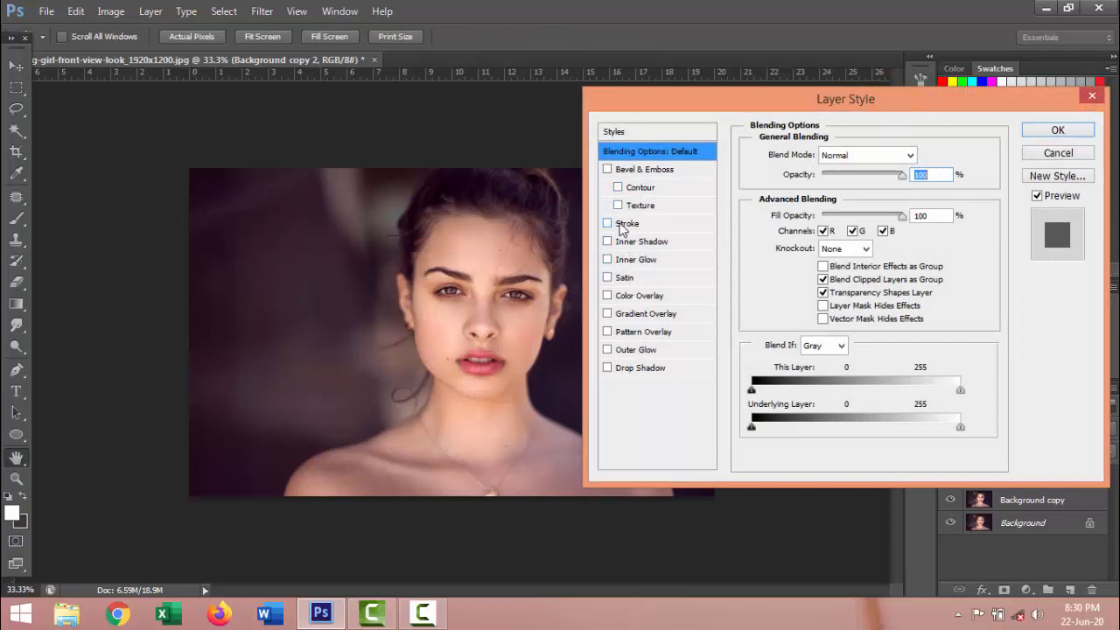
{"action": "left_click", "coordinate": [622, 225]}
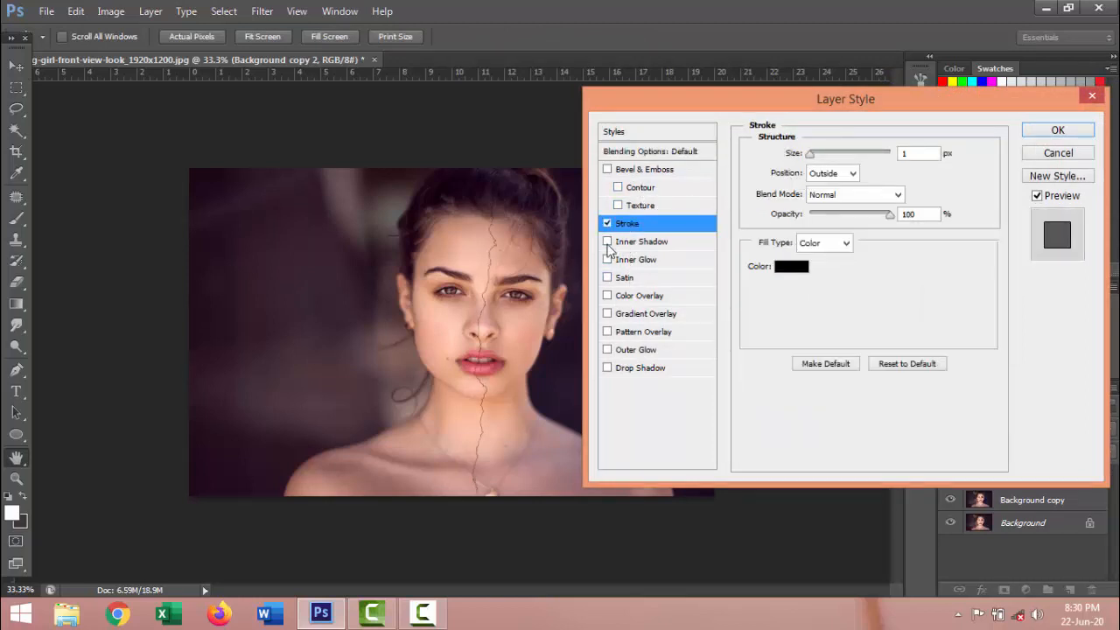
{"action": "left_click", "coordinate": [790, 267]}
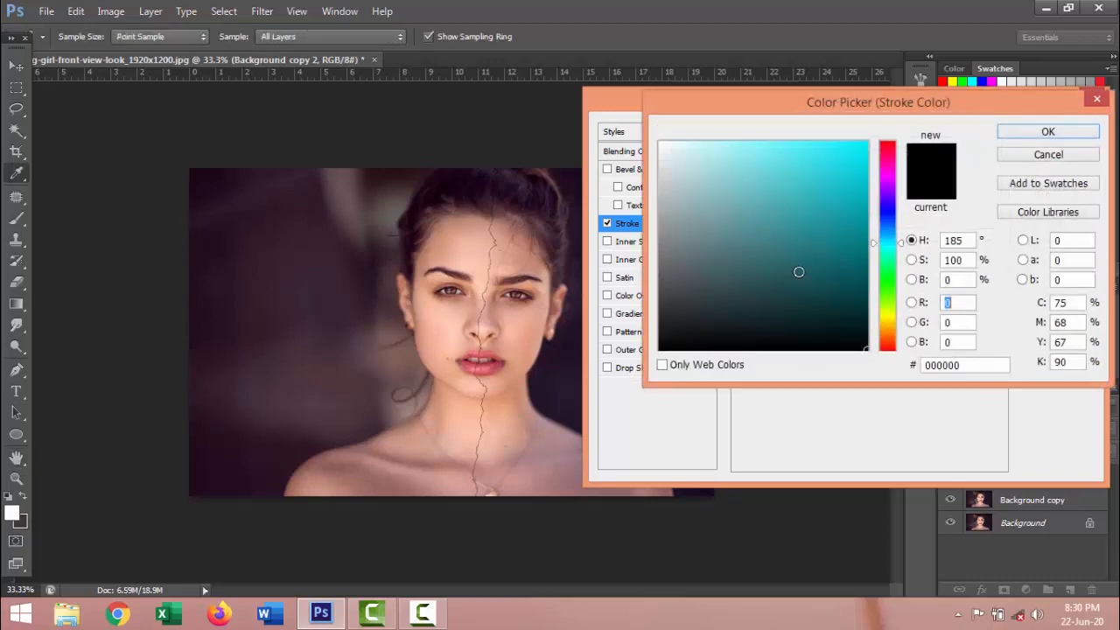
{"action": "left_click", "coordinate": [659, 143]}
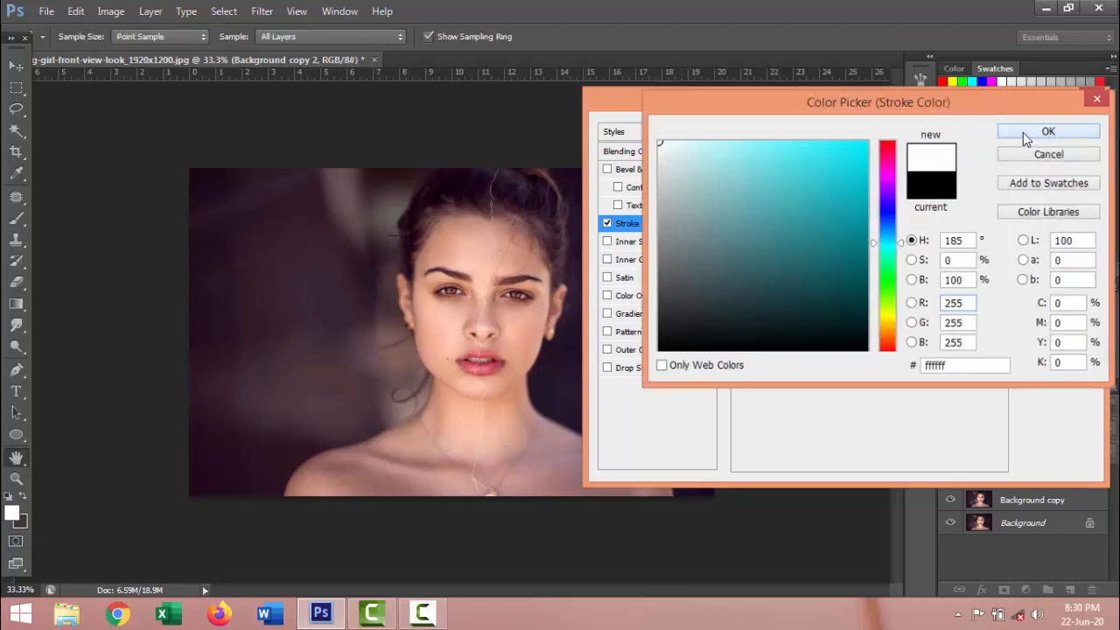
{"action": "left_click", "coordinate": [1022, 132]}
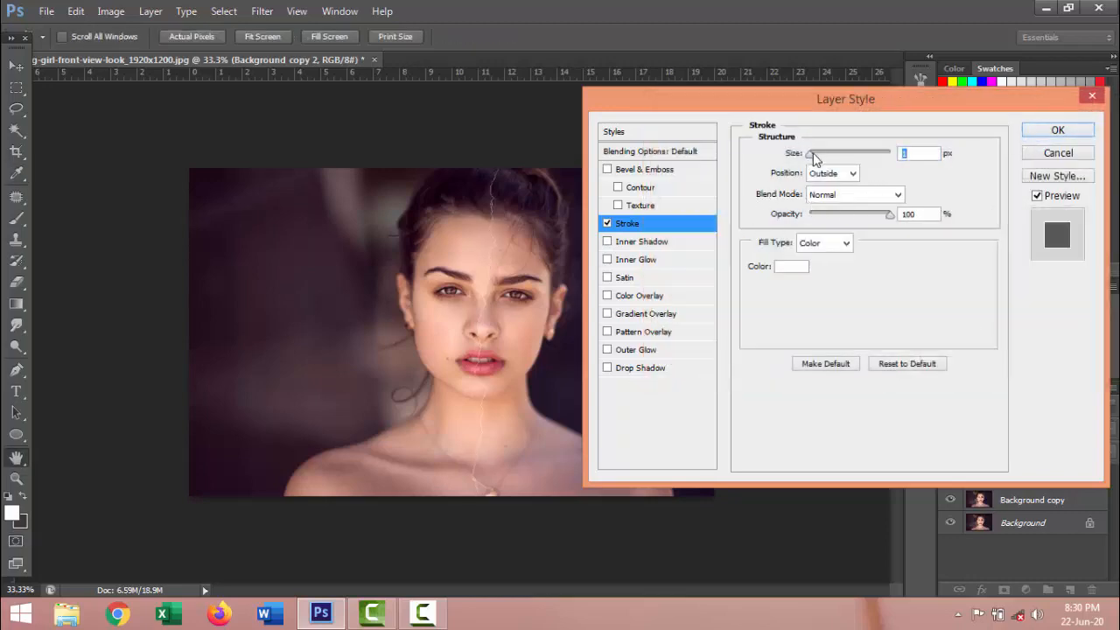
{"action": "left_click_drag", "start_coordinate": [816, 158], "coordinate": [823, 163]}
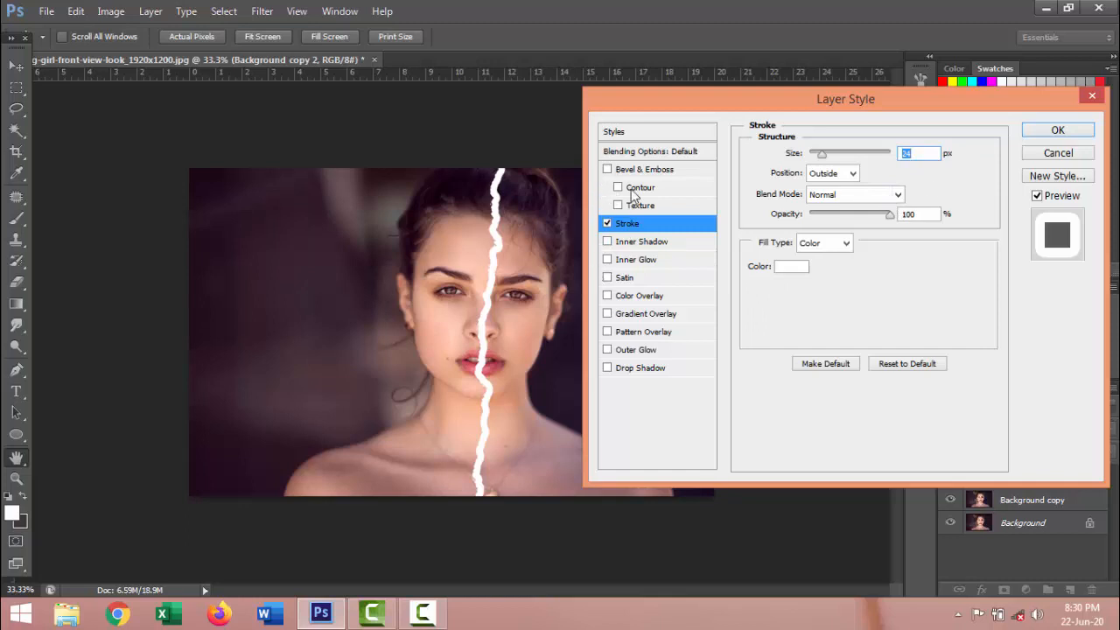
Add a Drop Shadow to the layer with 100% opacity, a 124° angle, 27% spread and 95 px size
{"action": "left_click", "coordinate": [645, 369]}
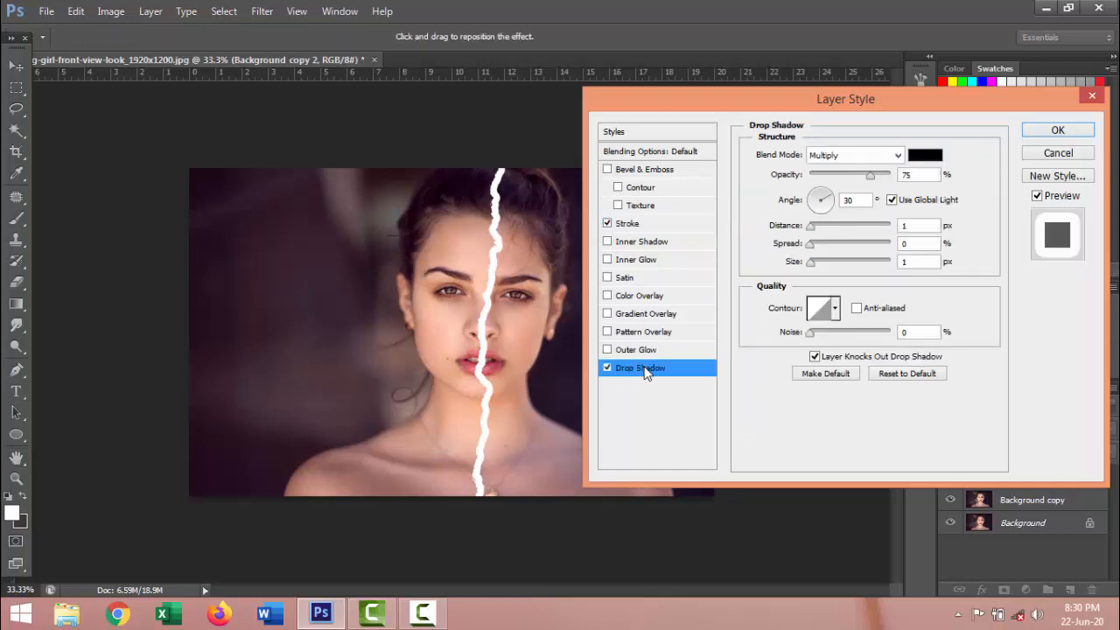
{"action": "left_click", "coordinate": [813, 263]}
{"action": "left_click_drag", "start_coordinate": [821, 271], "coordinate": [818, 245]}
{"action": "left_click_drag", "start_coordinate": [871, 175], "coordinate": [896, 179]}
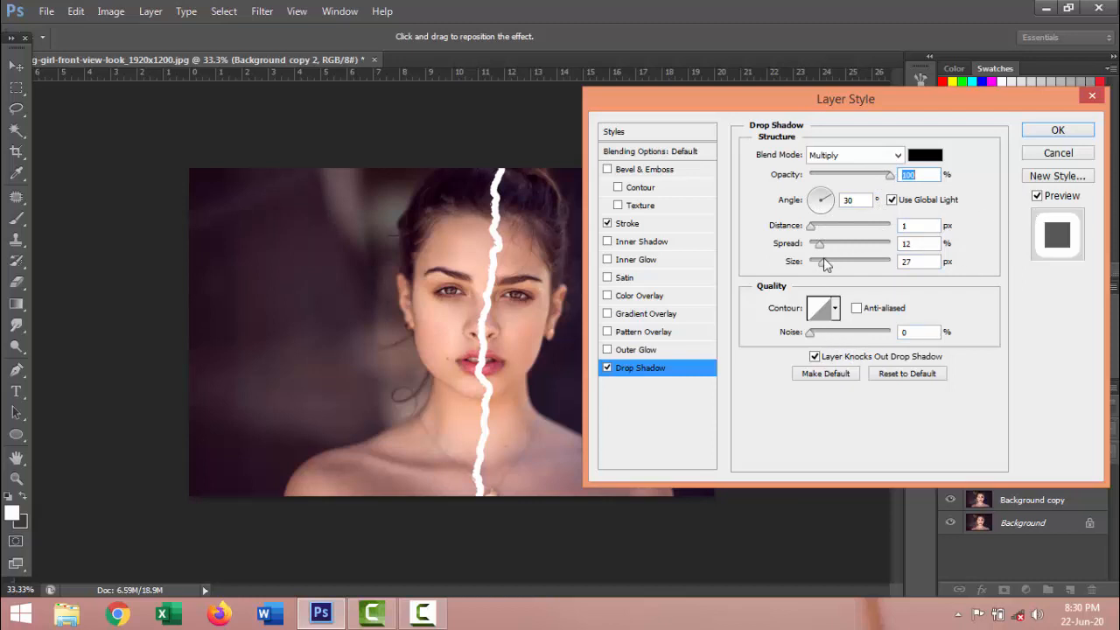
{"action": "left_click", "coordinate": [822, 194]}
{"action": "left_click_drag", "start_coordinate": [822, 194], "coordinate": [819, 203]}
{"action": "mouse_move", "coordinate": [823, 263]}
{"action": "left_mouse_down"}
{"action": "mouse_move", "coordinate": [879, 268]}
{"action": "mouse_move", "coordinate": [804, 266]}
{"action": "mouse_move", "coordinate": [879, 245]}
{"action": "mouse_move", "coordinate": [835, 242]}
{"action": "mouse_move", "coordinate": [846, 268]}
{"action": "mouse_move", "coordinate": [833, 247]}
{"action": "left_mouse_up"}
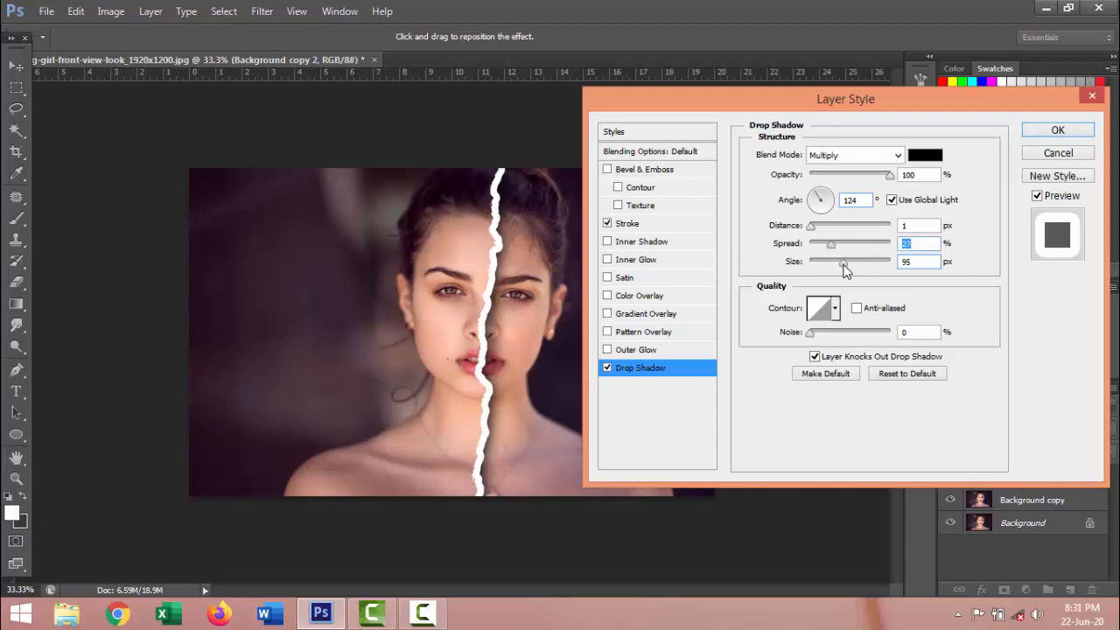
Refine the drop shadow to 103 px size, 38% spread and 16 px distance, and apply the layer style
{"action": "left_click_drag", "start_coordinate": [843, 263], "coordinate": [847, 266]}
{"action": "left_click", "coordinate": [834, 246]}
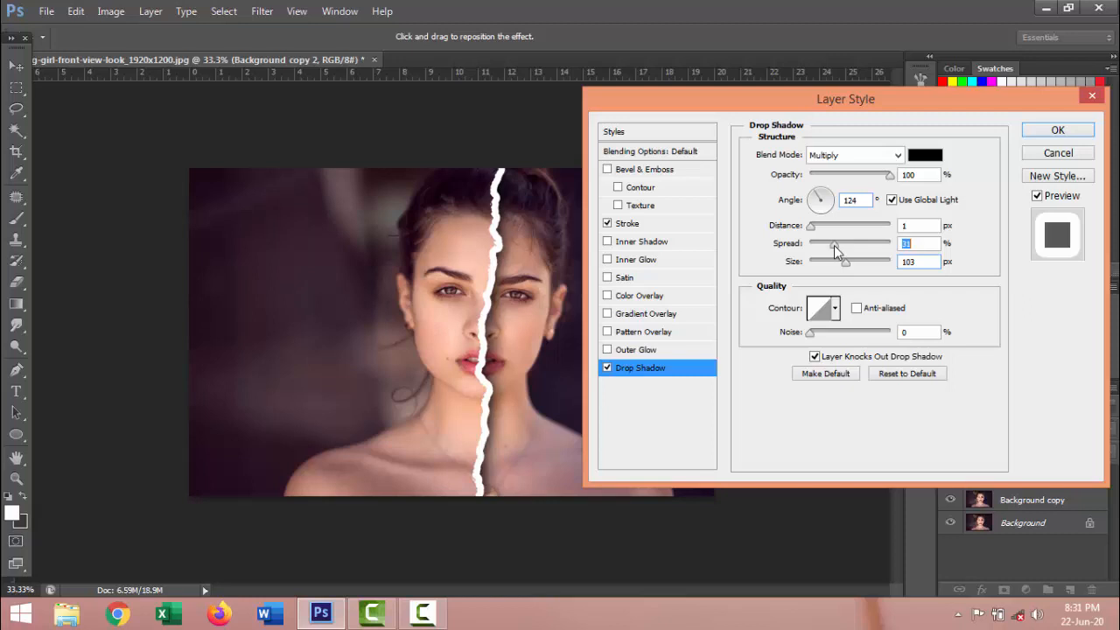
{"action": "left_click_drag", "start_coordinate": [833, 245], "coordinate": [839, 246]}
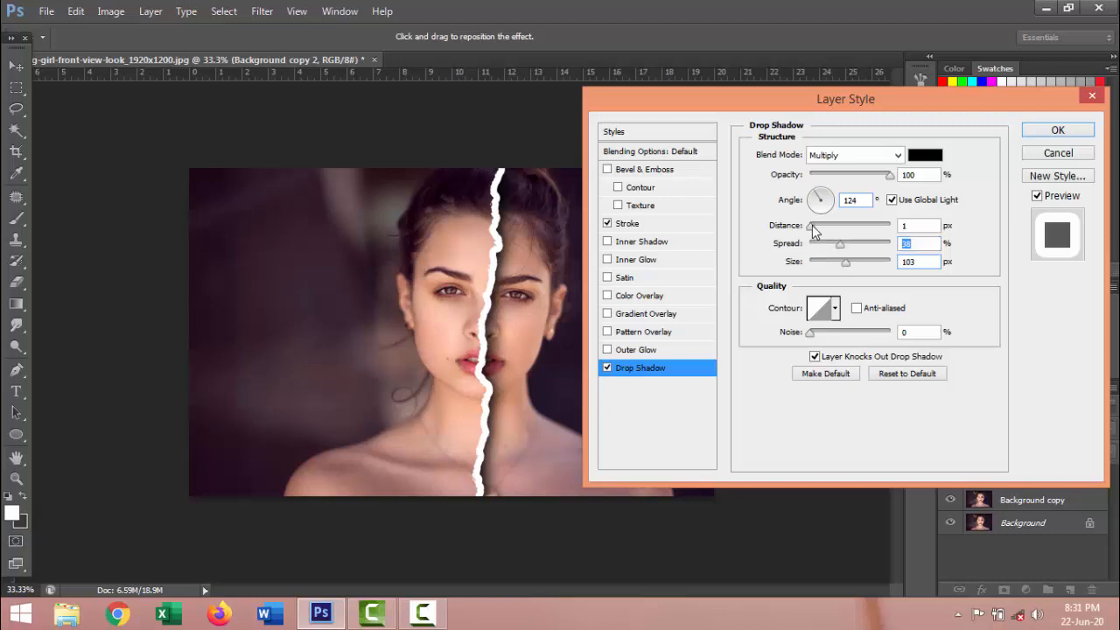
{"action": "left_click_drag", "start_coordinate": [813, 230], "coordinate": [823, 231]}
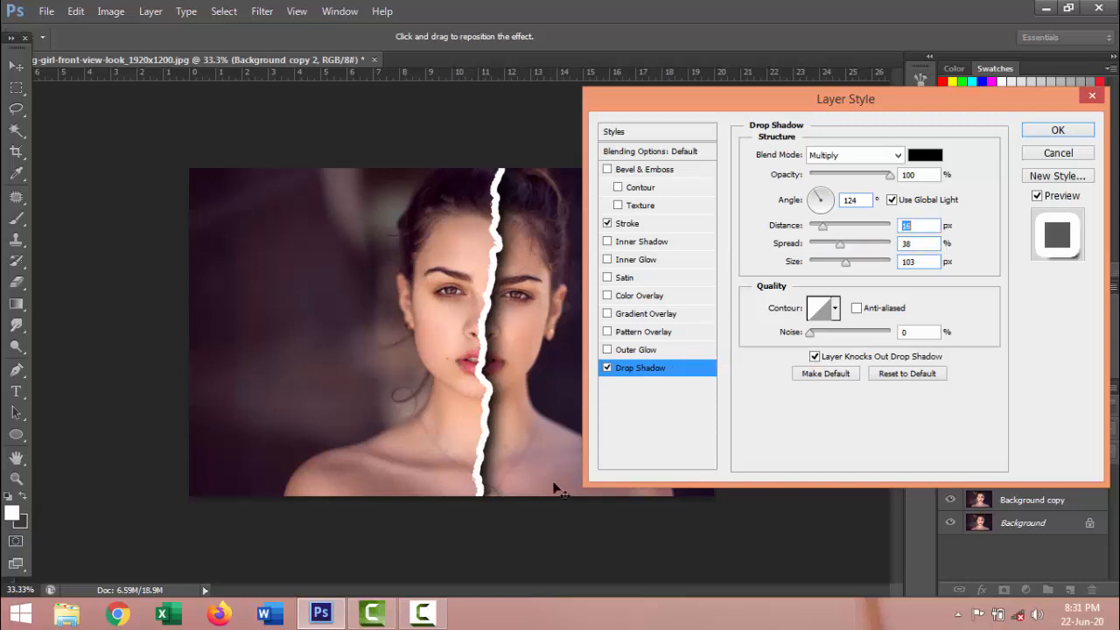
{"action": "left_click", "coordinate": [1058, 130]}
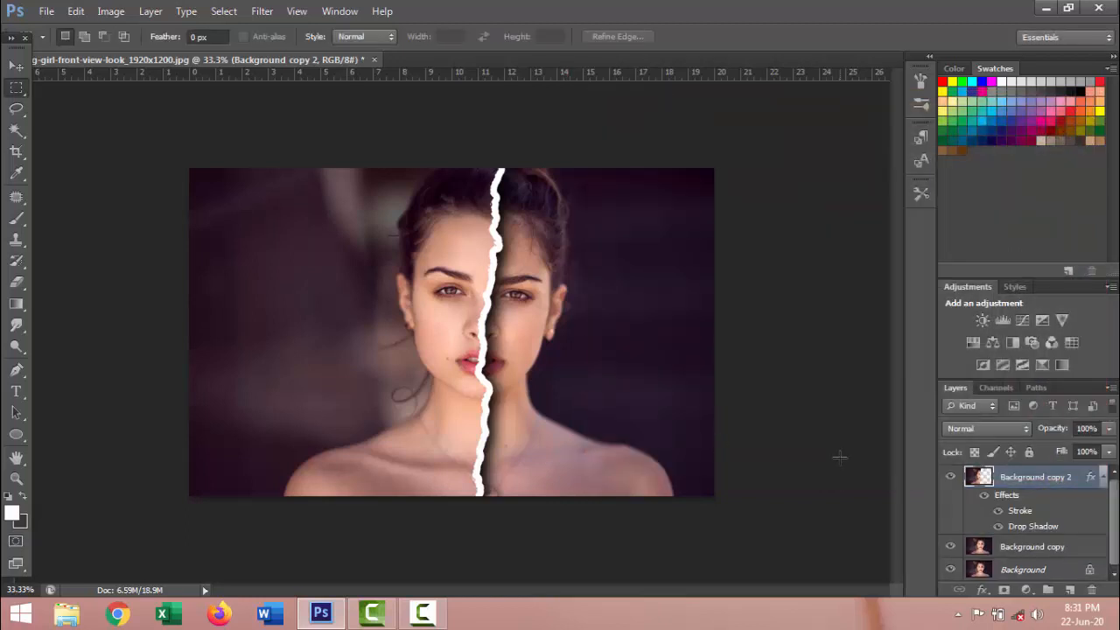
{"action": "right_click", "coordinate": [981, 478]}
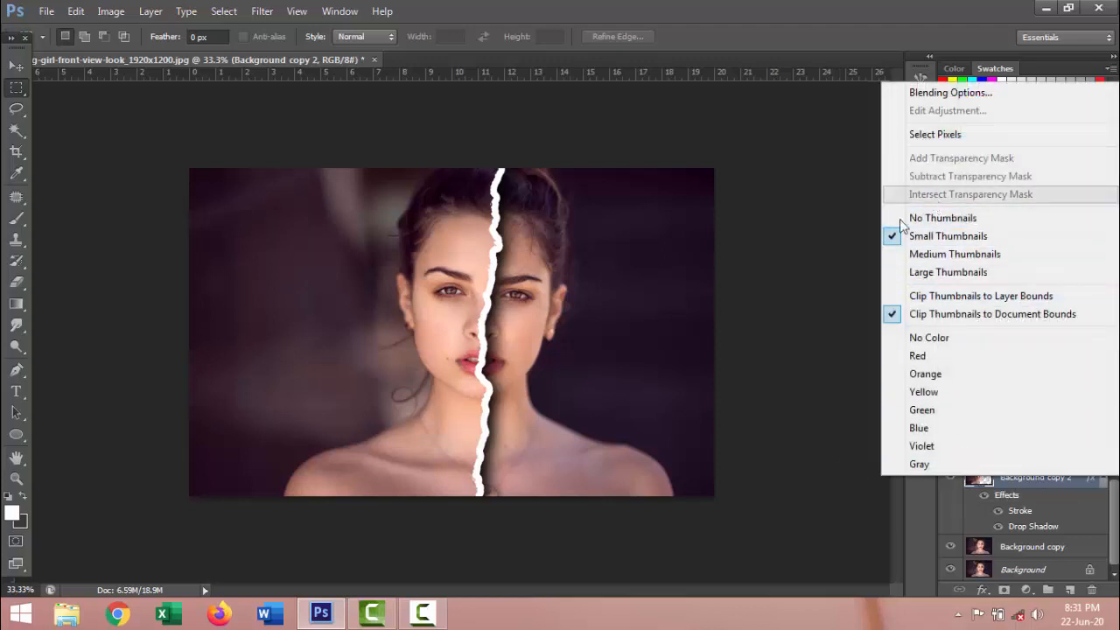
{"action": "left_click", "coordinate": [815, 278]}
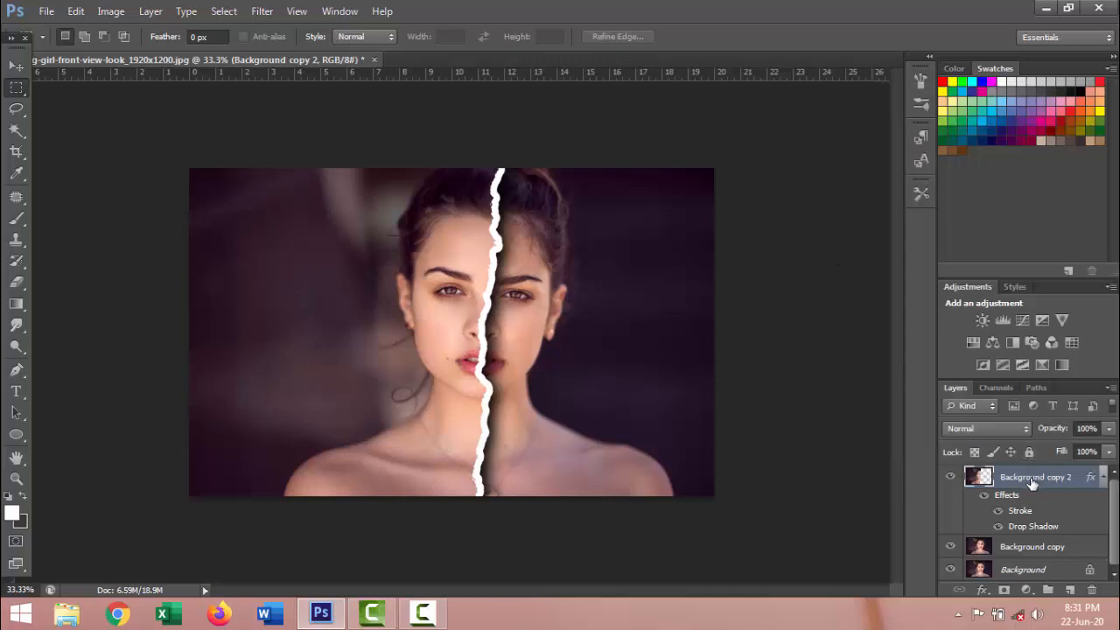
Add a Black & White adjustment layer above Background copy 2 and clip it to that layer only
{"action": "left_click", "coordinate": [1026, 589]}
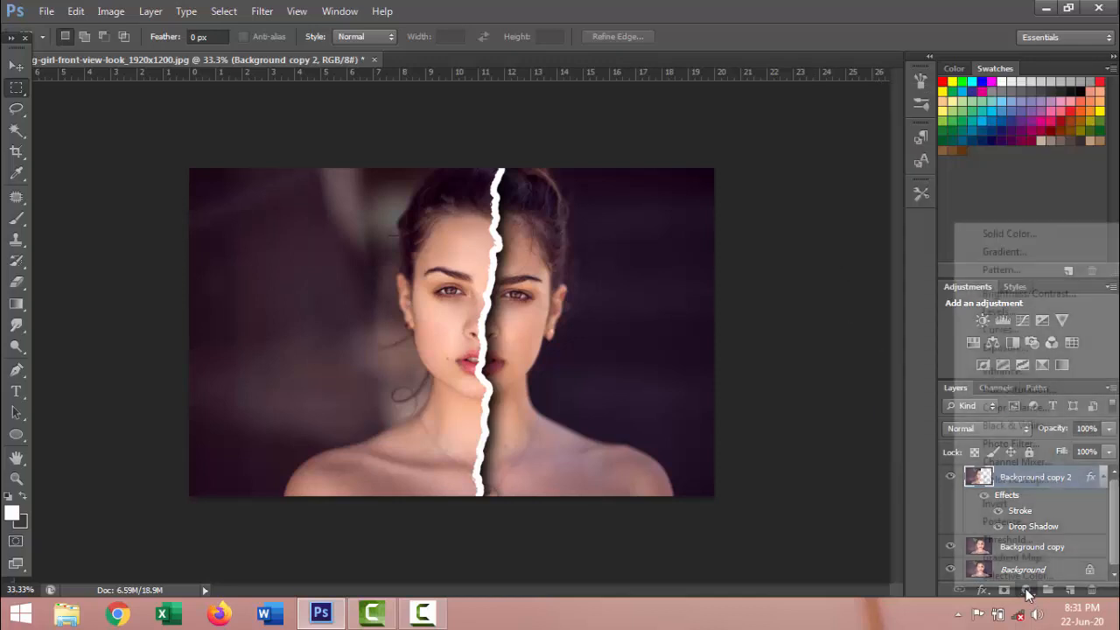
{"action": "left_click", "coordinate": [1035, 425]}
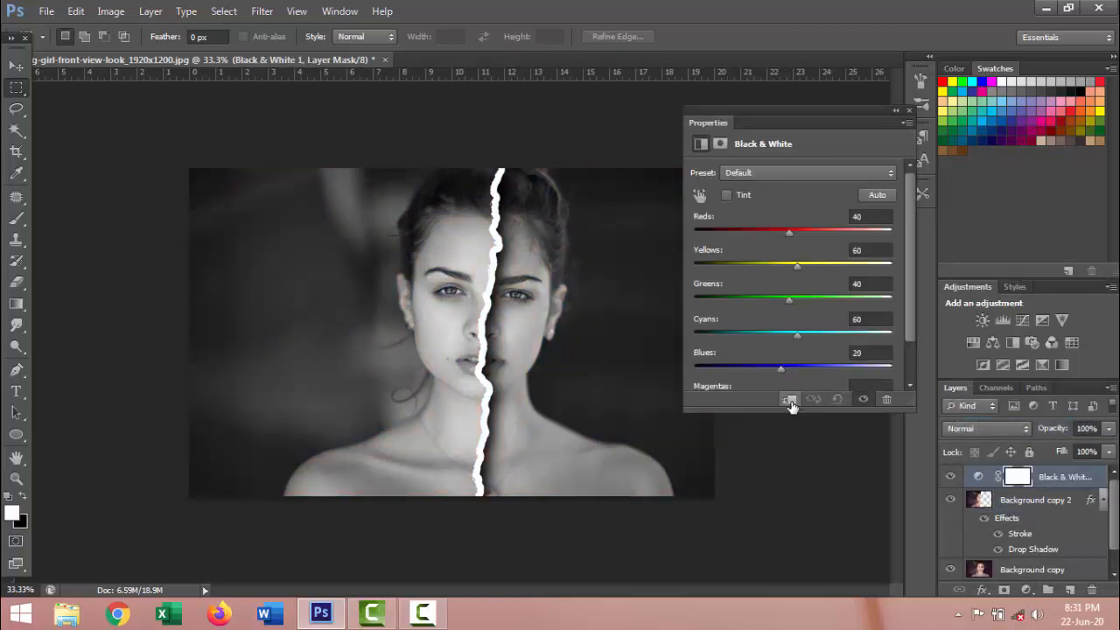
{"action": "left_click", "coordinate": [790, 401]}
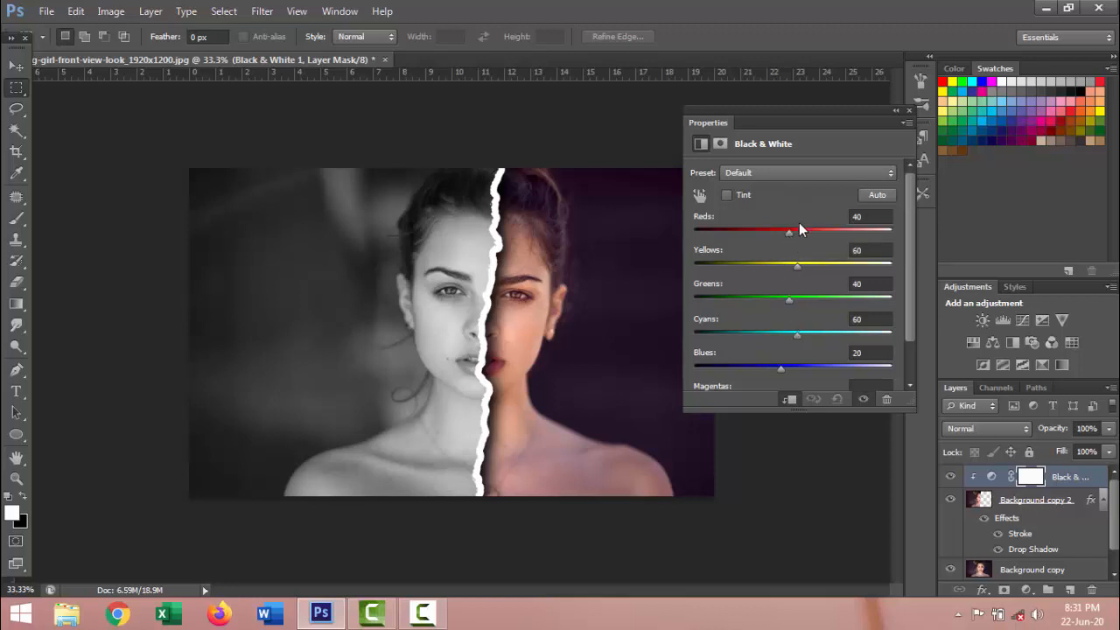
{"action": "left_click", "coordinate": [909, 112]}
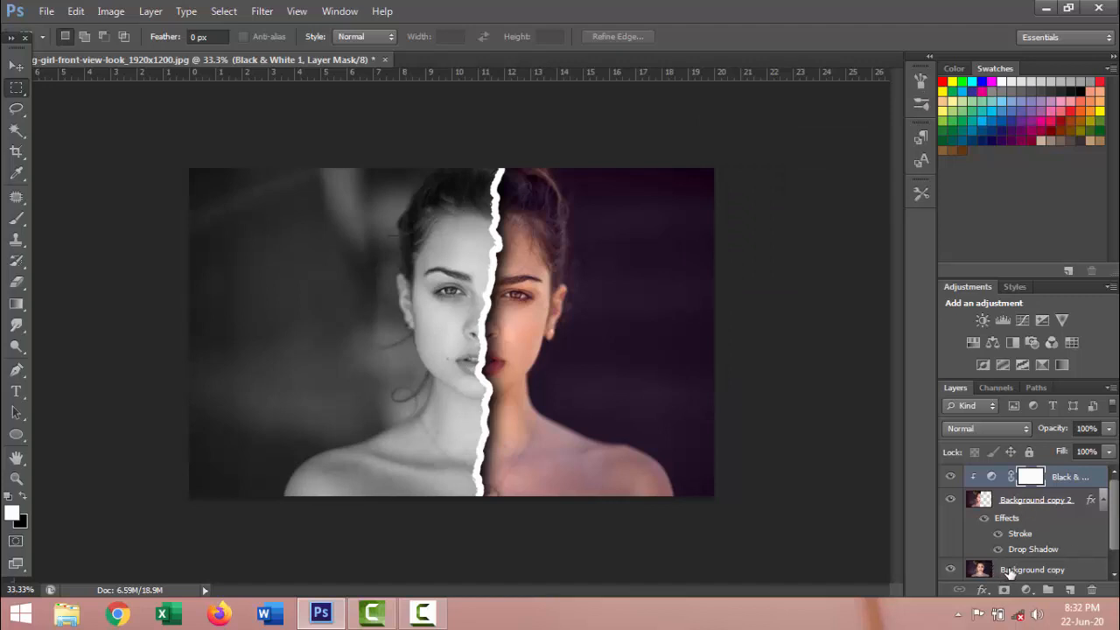
Add a Levels adjustment above Background copy with midtones 0.74 and white input 240, and compare the image with and without it
{"action": "left_click", "coordinate": [1006, 569]}
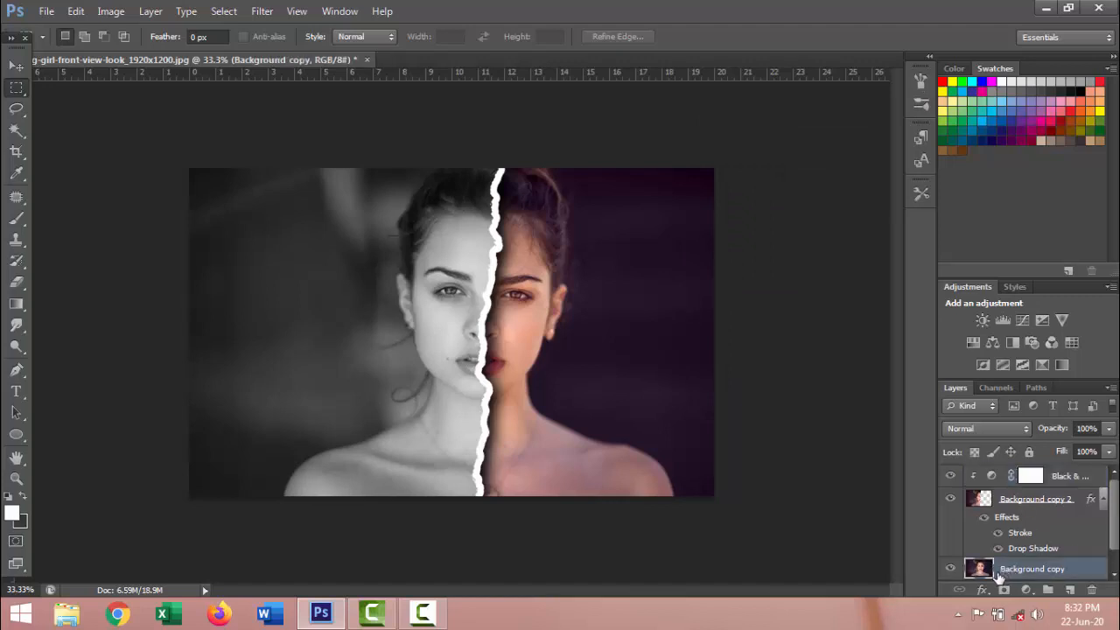
{"action": "scroll", "coordinate": [1006, 569], "scroll_direction": "down", "scroll_amount": 1}
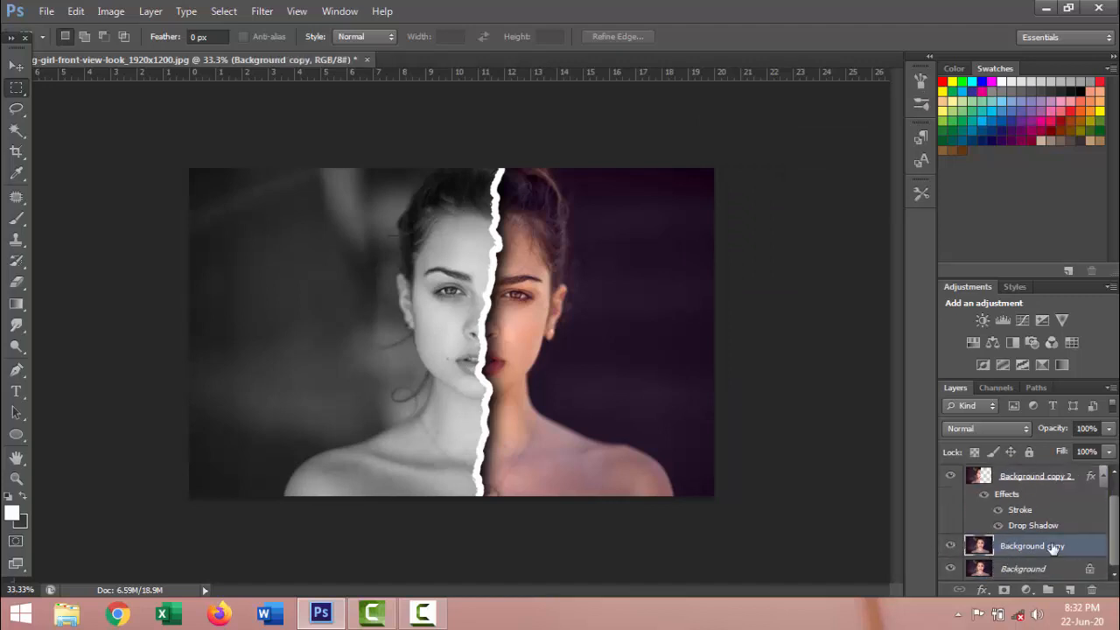
{"action": "left_click", "coordinate": [1027, 590]}
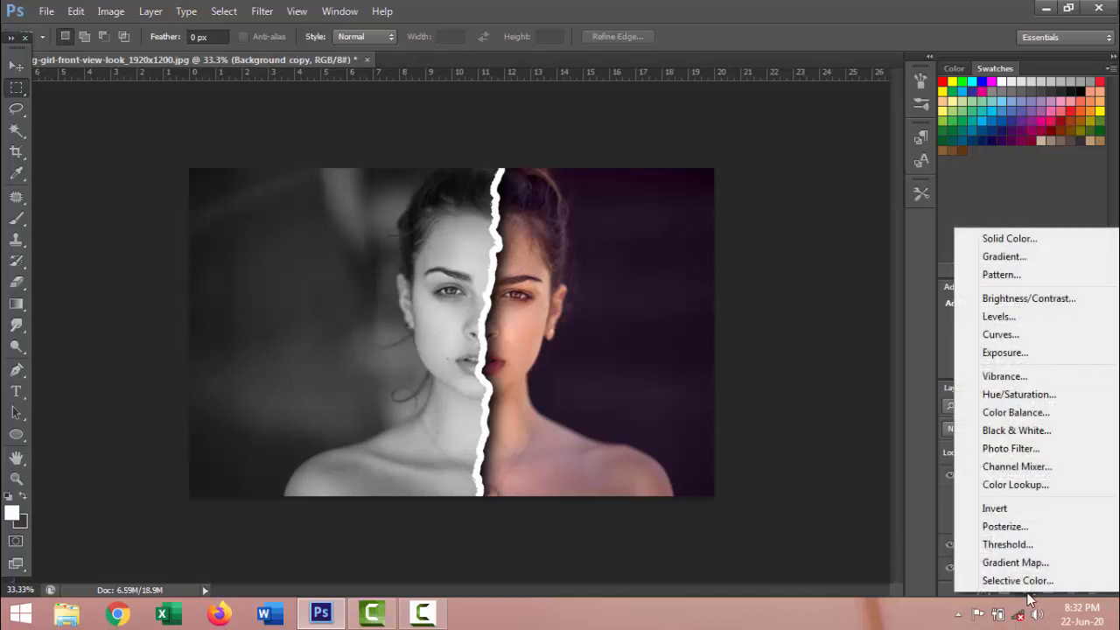
{"action": "left_click", "coordinate": [1011, 318]}
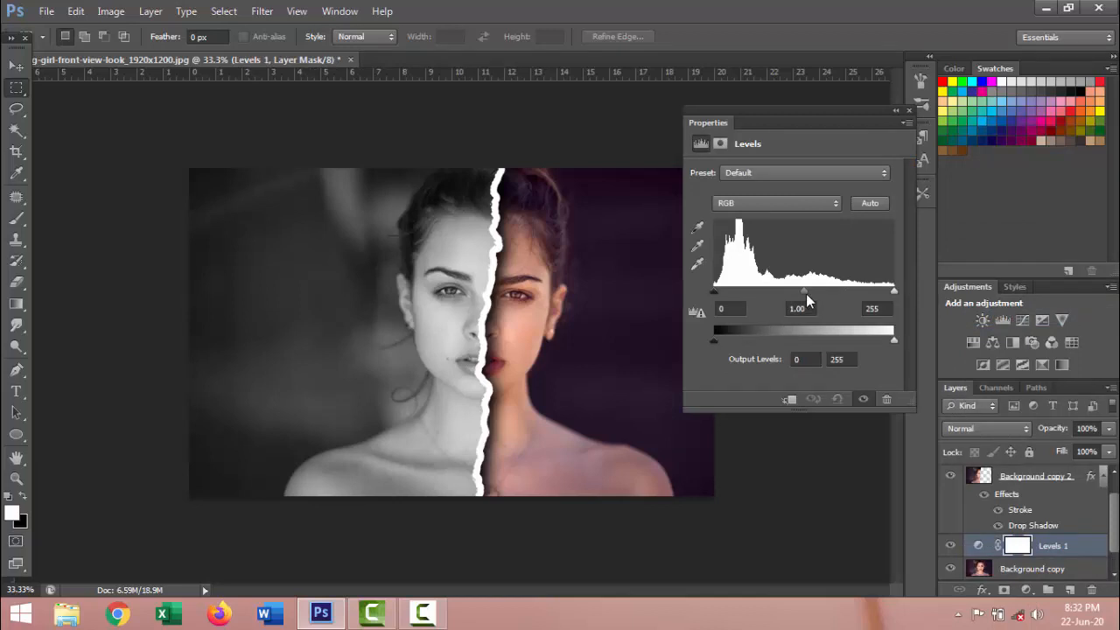
{"action": "mouse_move", "coordinate": [805, 292]}
{"action": "left_mouse_down"}
{"action": "mouse_move", "coordinate": [830, 292]}
{"action": "mouse_move", "coordinate": [812, 292]}
{"action": "left_mouse_up"}
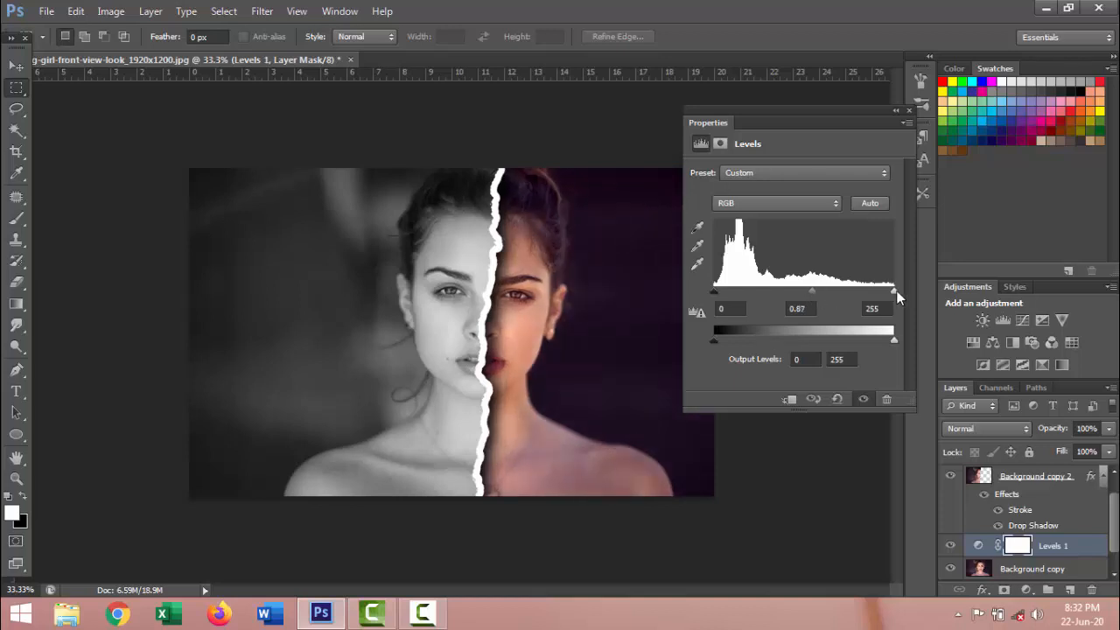
{"action": "left_click_drag", "start_coordinate": [883, 289], "coordinate": [882, 289]}
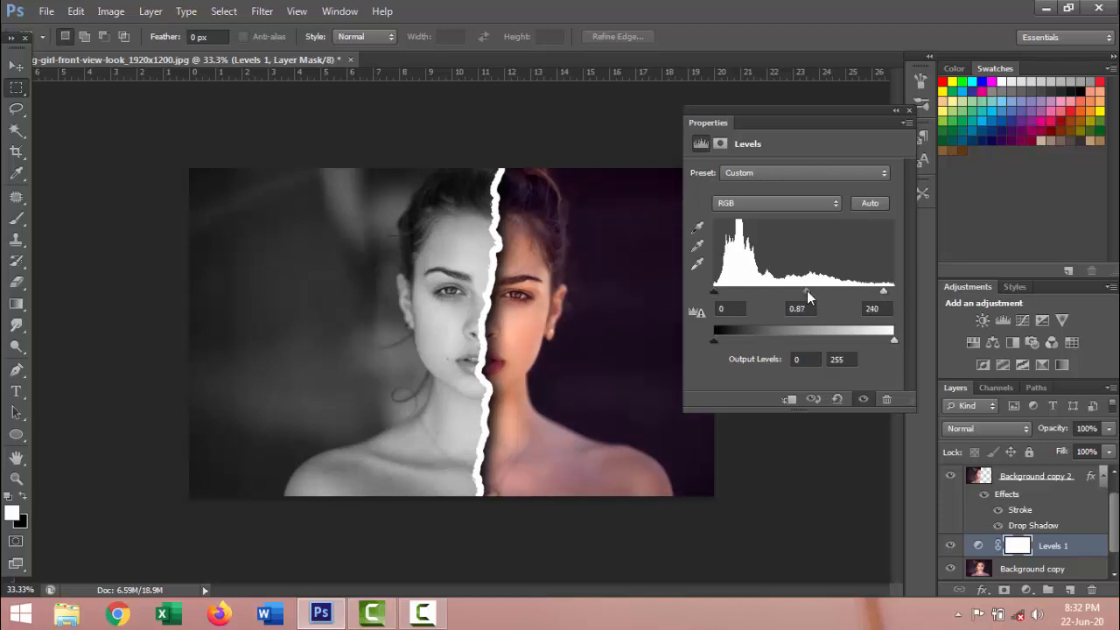
{"action": "left_click_drag", "start_coordinate": [806, 290], "coordinate": [816, 290]}
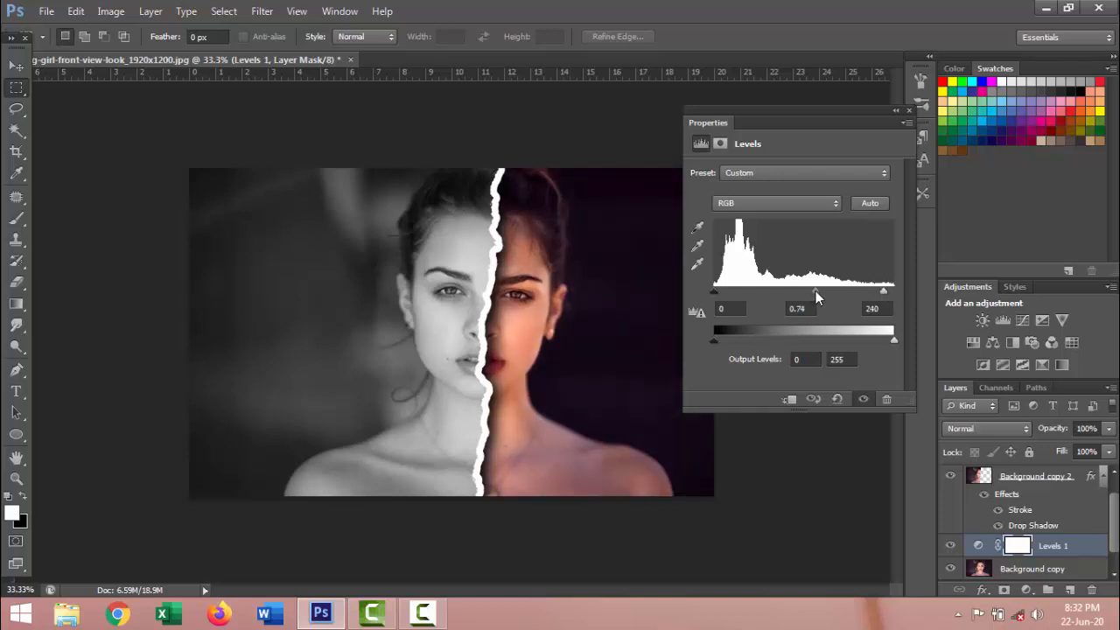
{"action": "left_click", "coordinate": [909, 110]}
{"action": "left_click", "coordinate": [951, 546]}
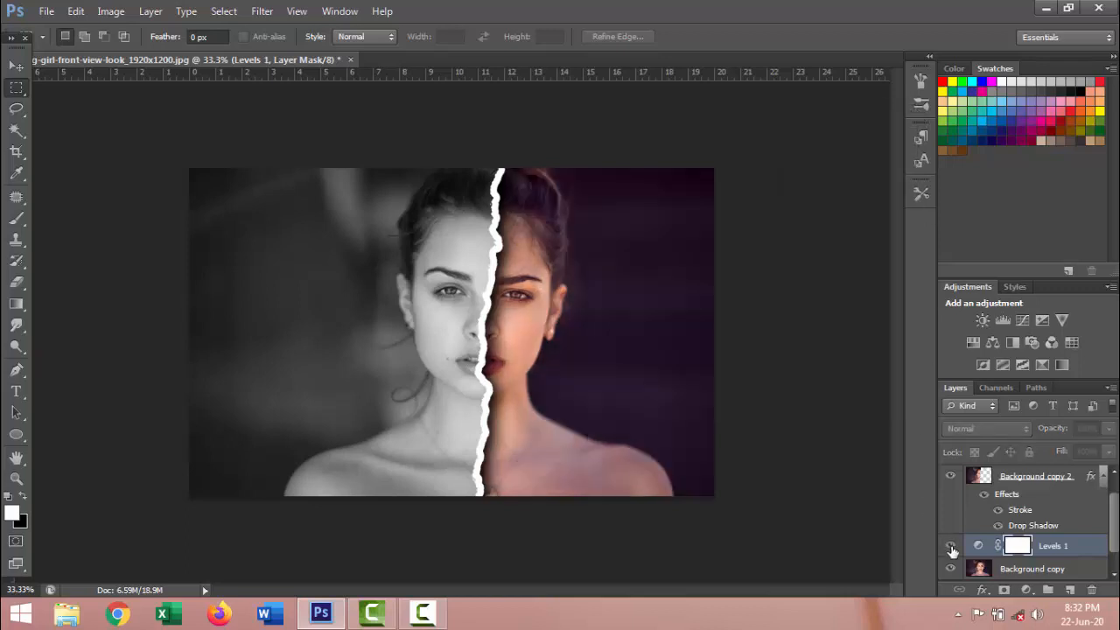
{"action": "left_click", "coordinate": [951, 546]}
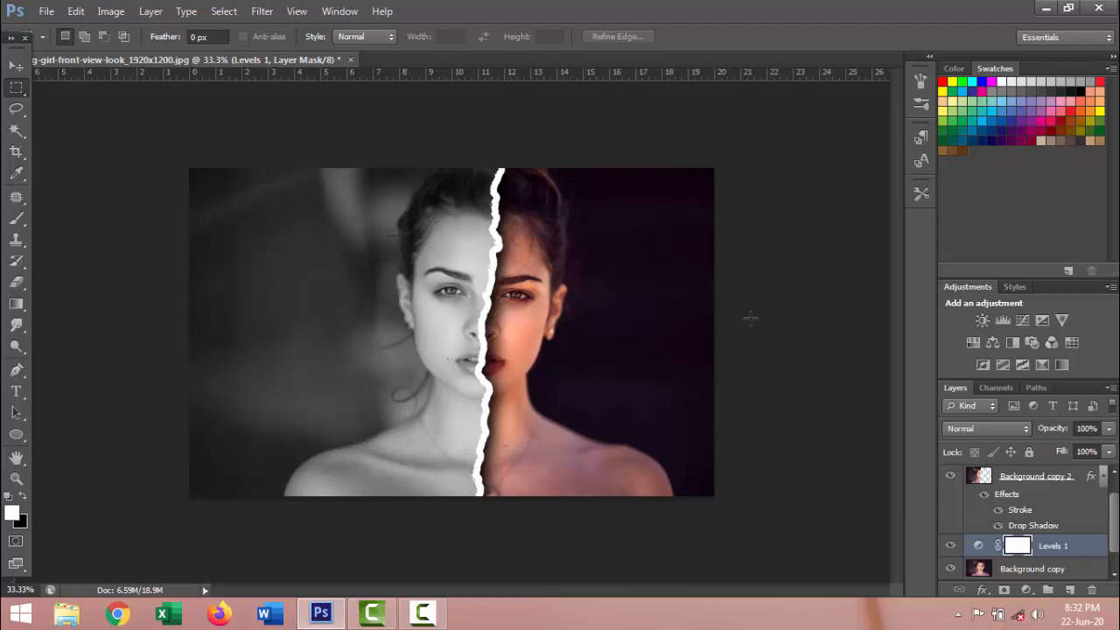
Marquee-select the picture except a narrow strip along its left side and crop the image to that selection
{"action": "mouse_move", "coordinate": [250, 158]}
{"action": "left_mouse_down"}
{"action": "mouse_move", "coordinate": [756, 523]}
{"action": "mouse_move", "coordinate": [615, 377]}
{"action": "mouse_move", "coordinate": [239, 151]}
{"action": "left_mouse_up"}
{"action": "left_click", "coordinate": [72, 11]}
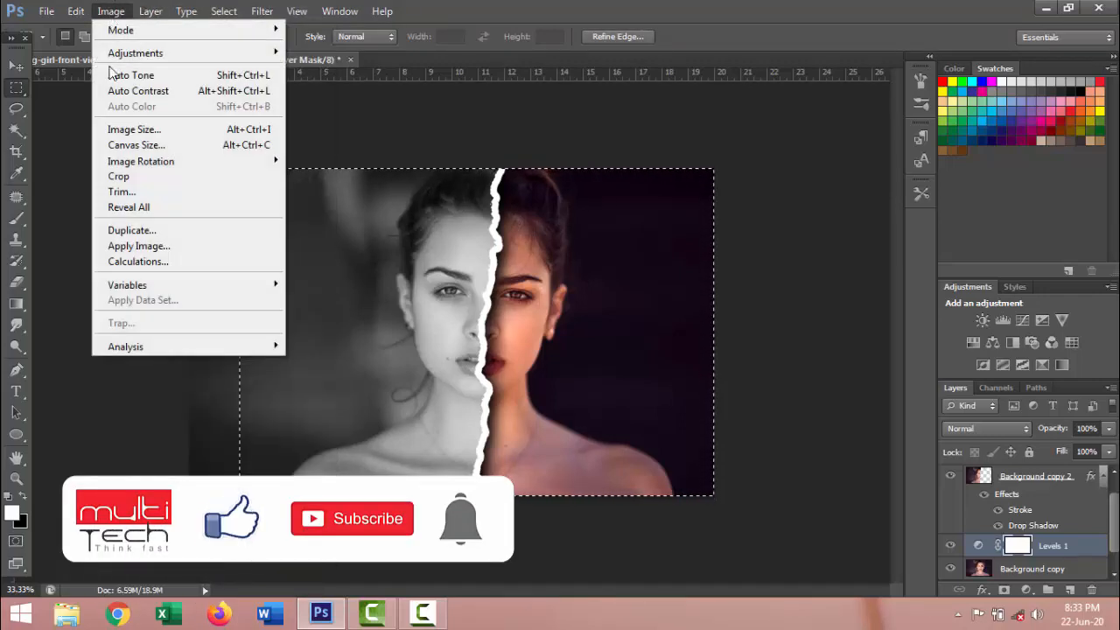
{"action": "left_click", "coordinate": [127, 176]}
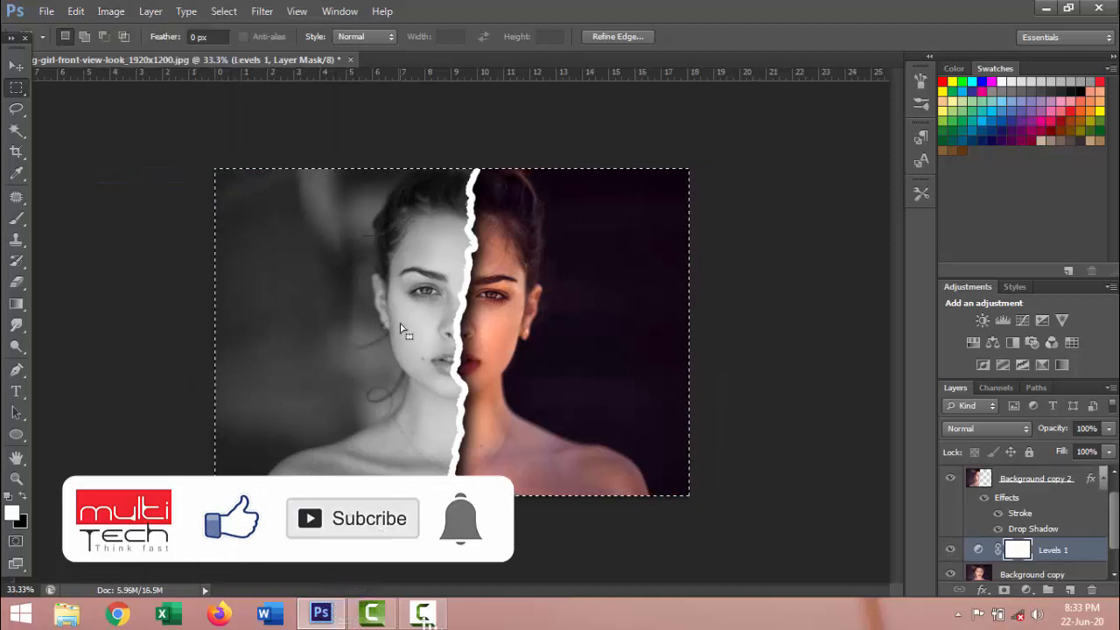